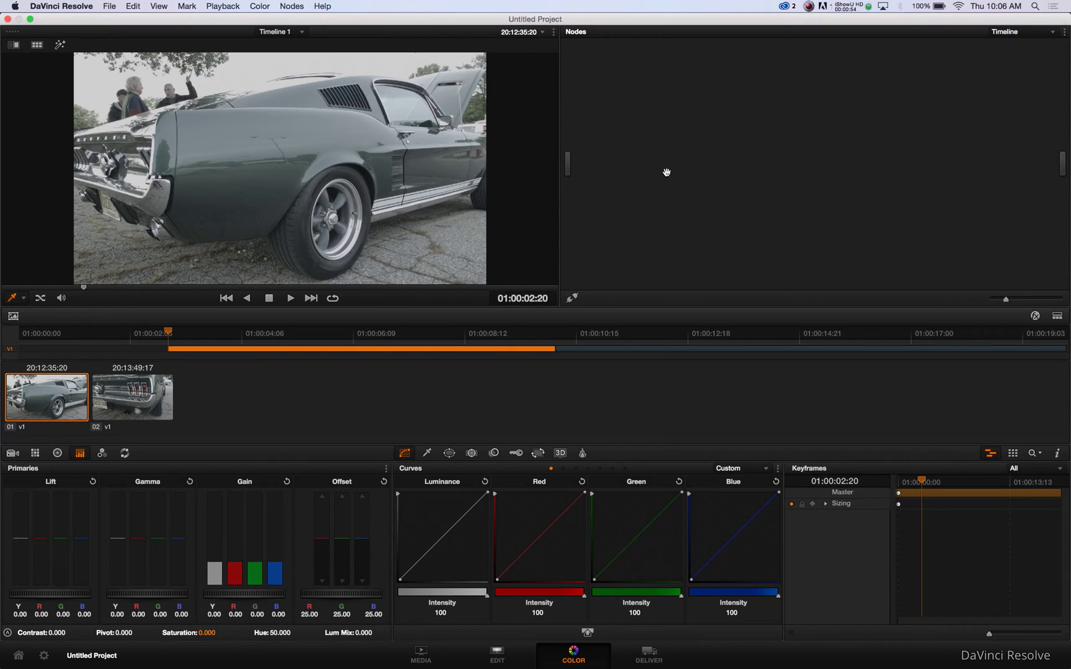
Show the clip-level node graph and browse both Mustang clips.
left_click(1005, 32)
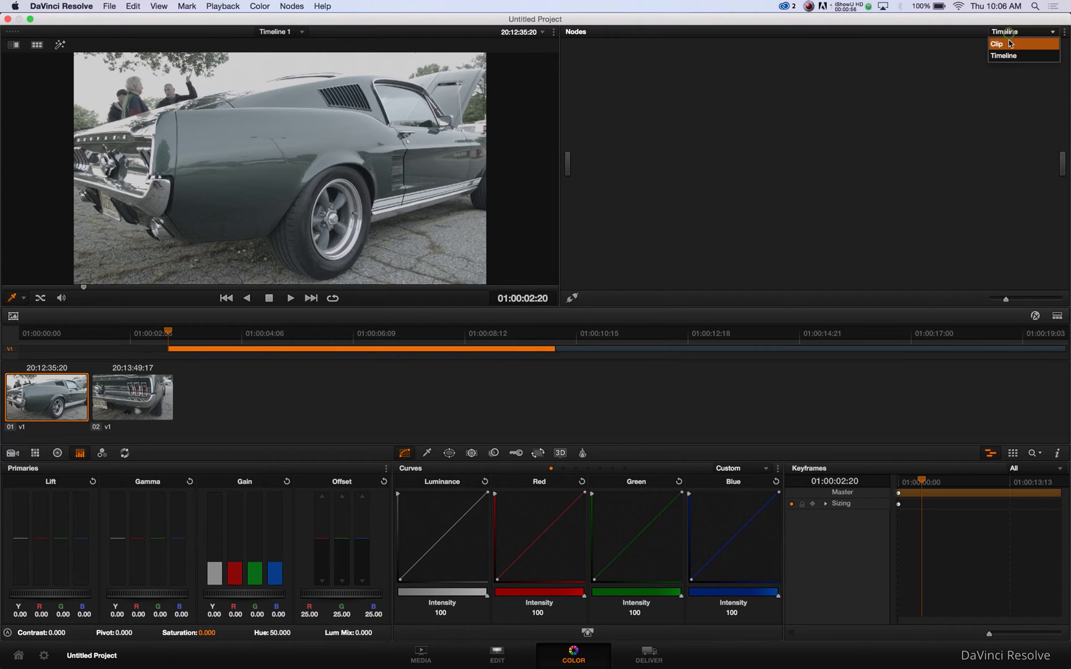
left_click(1001, 42)
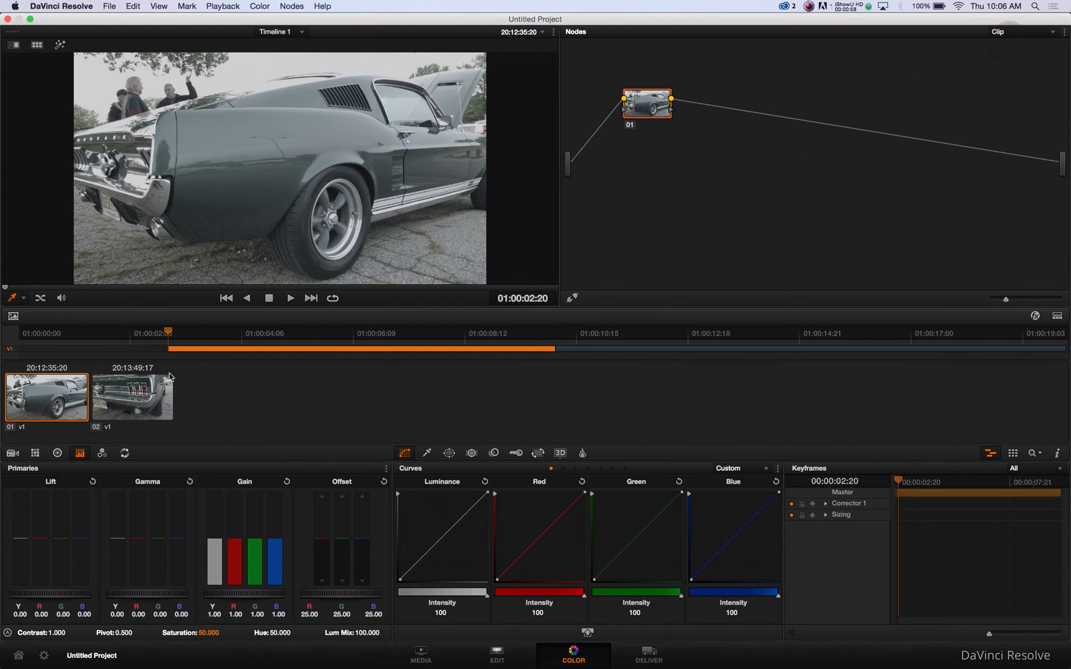
key("Down")
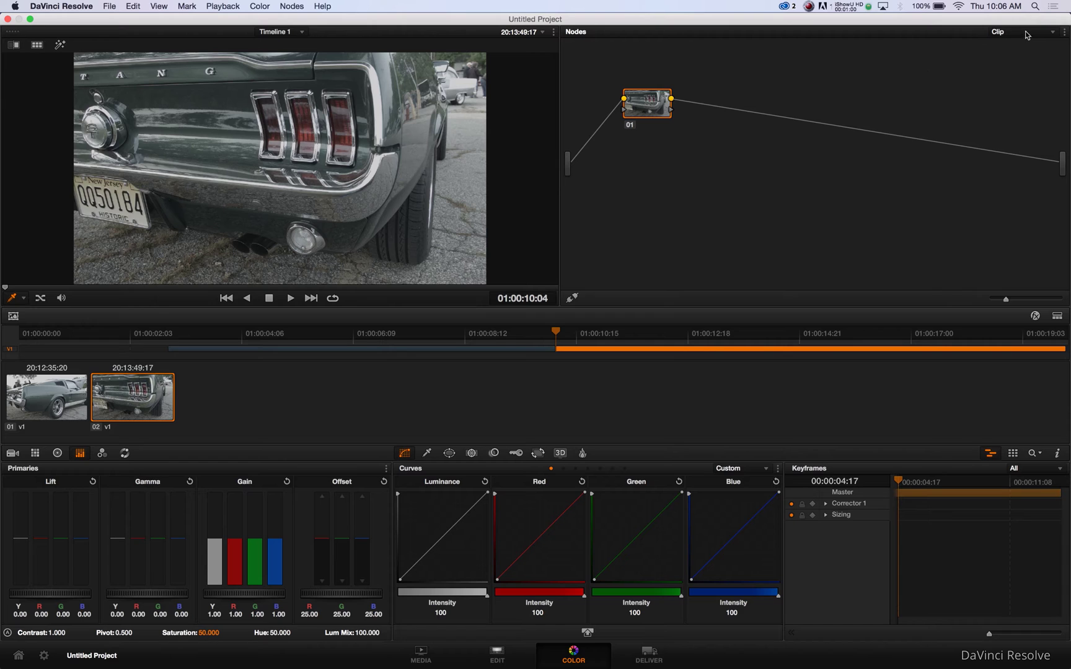
left_click(39, 399)
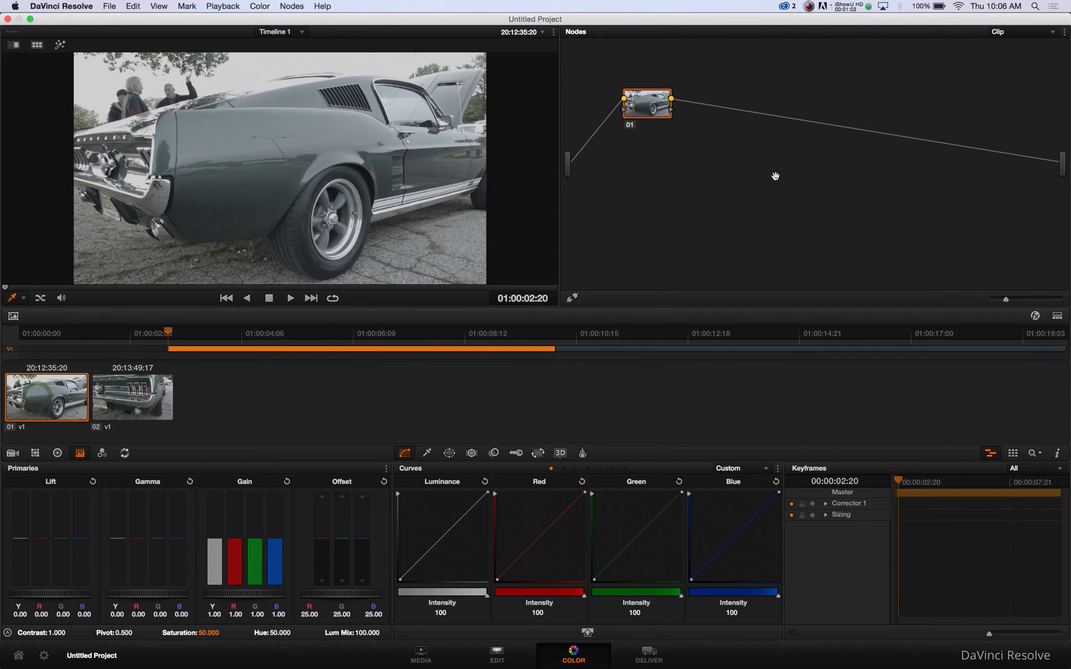
Switch the node graph to Timeline and add serial corrector node 01.
left_click(1002, 34)
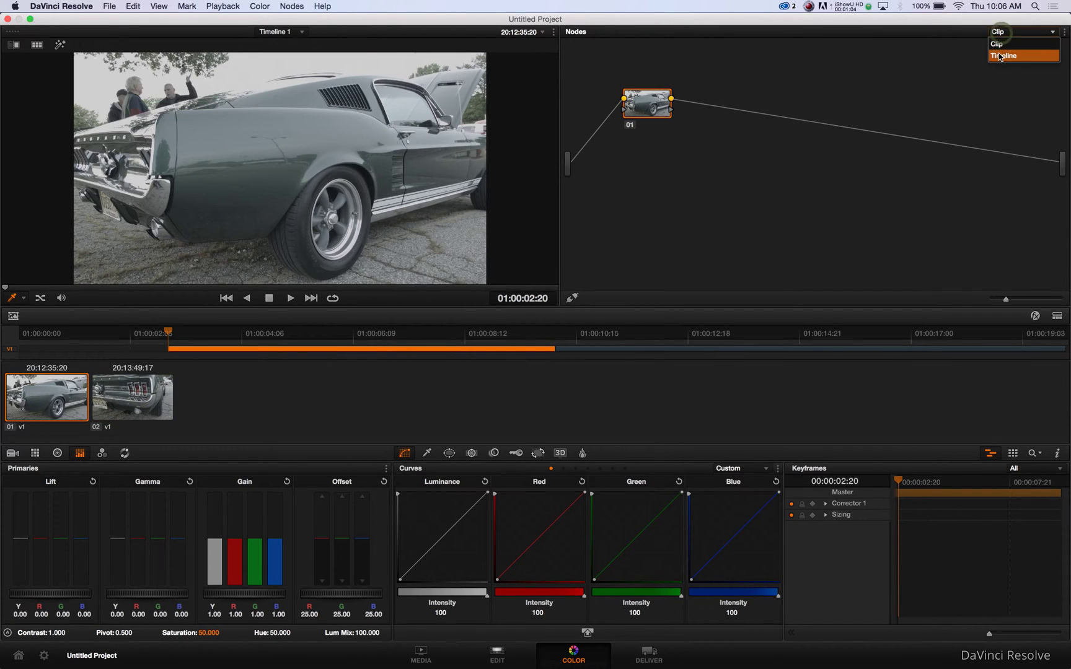
left_click(1003, 55)
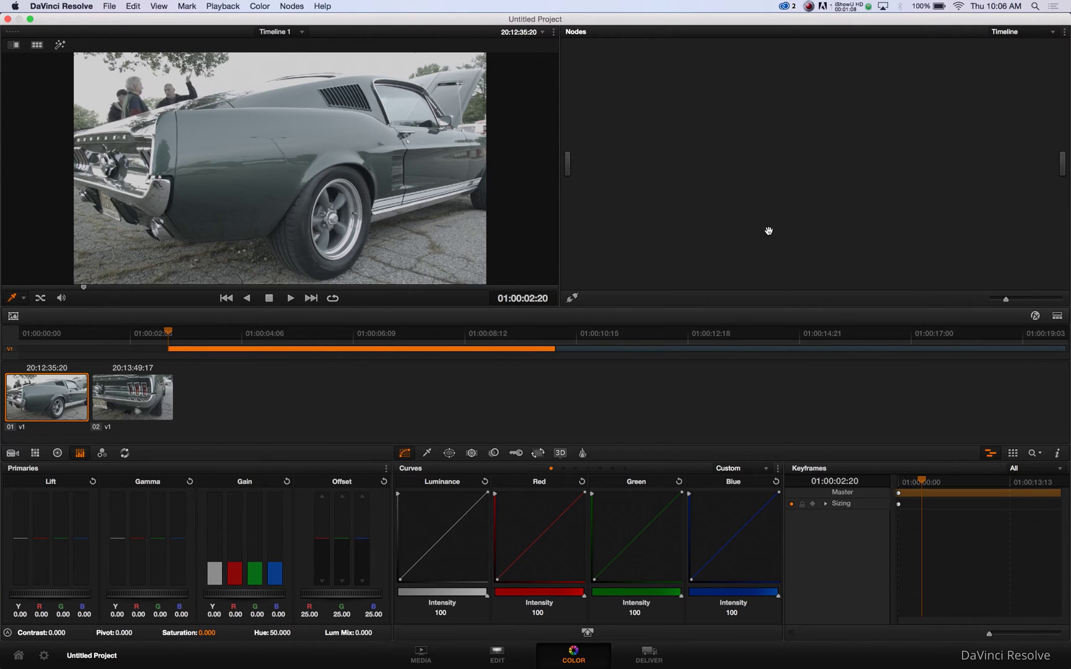
left_click(283, 7)
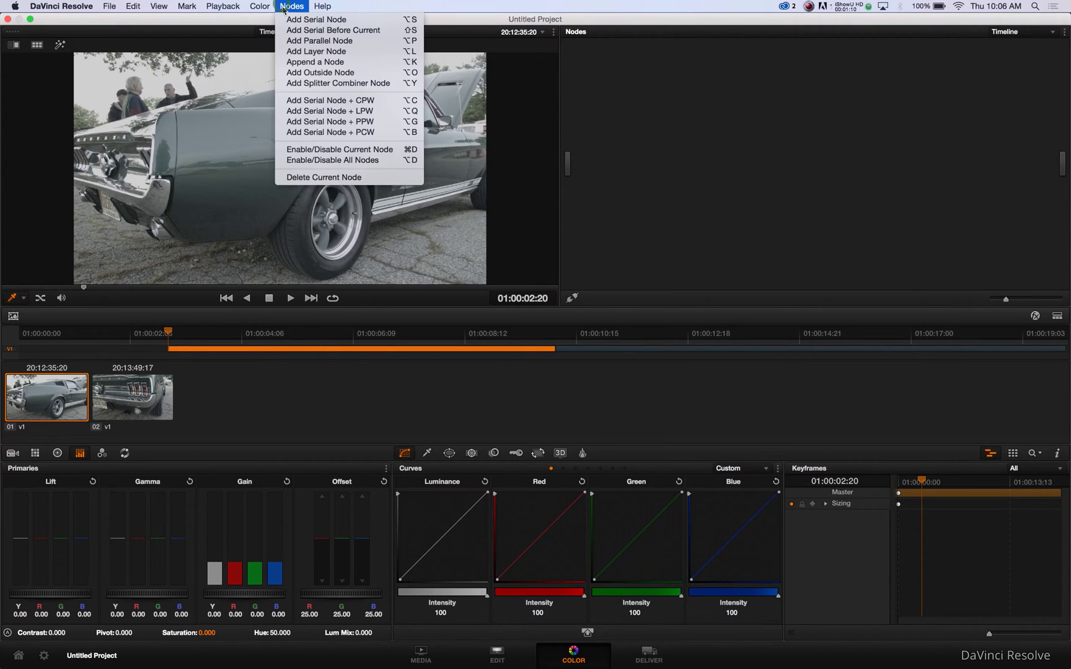
left_click(290, 18)
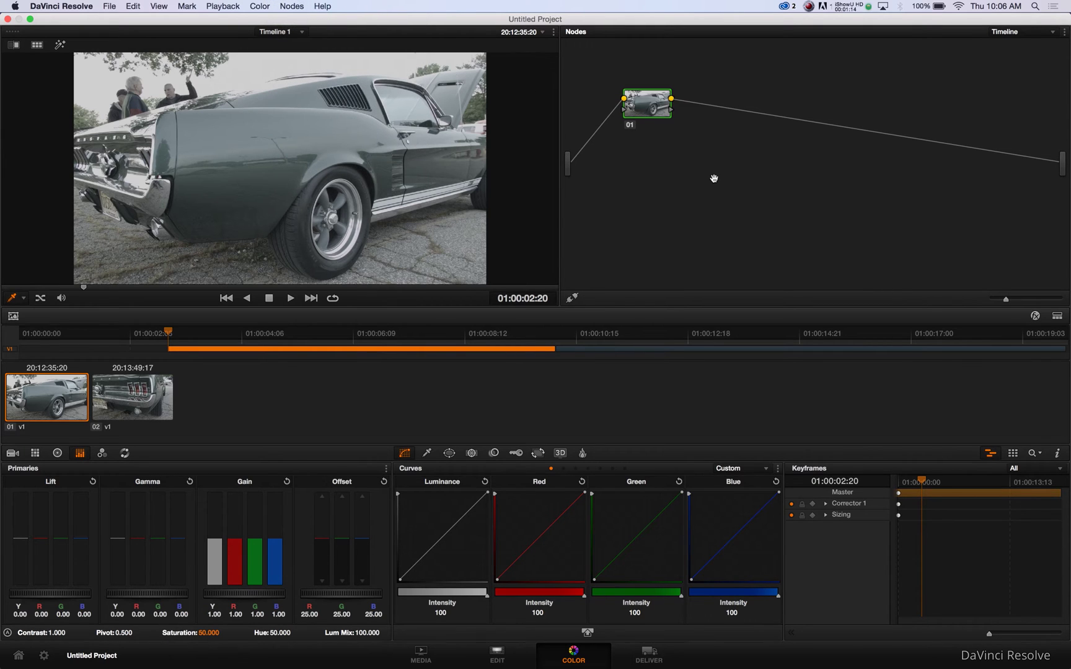
Apply 2.35 Output Blanking to letterbox the Mustang footage.
left_click(259, 6)
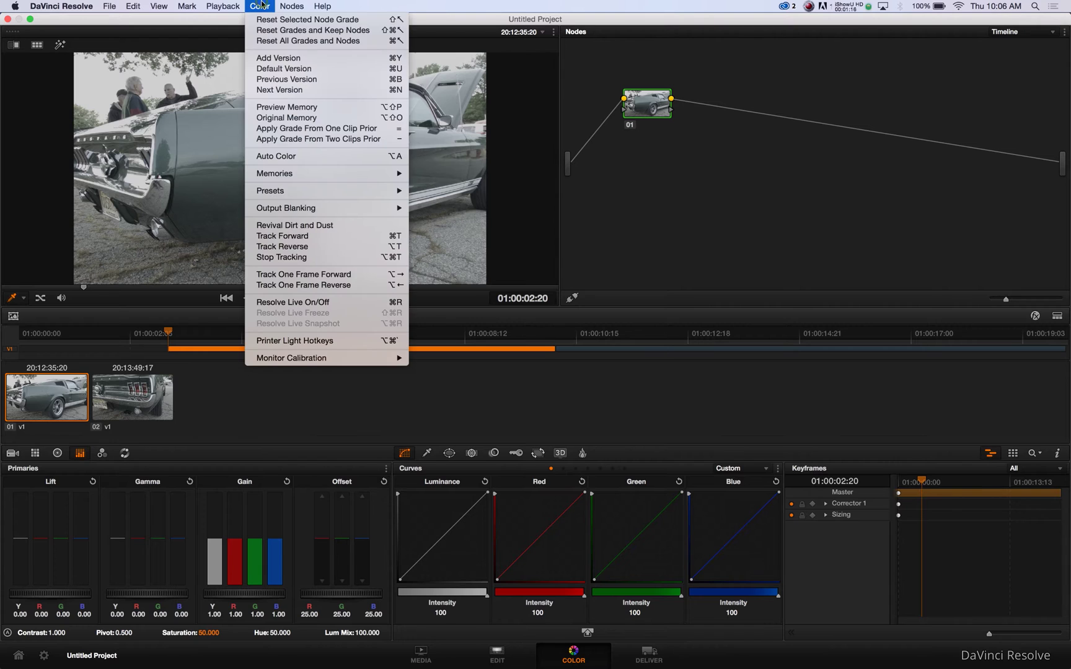
mouse_move(321, 209)
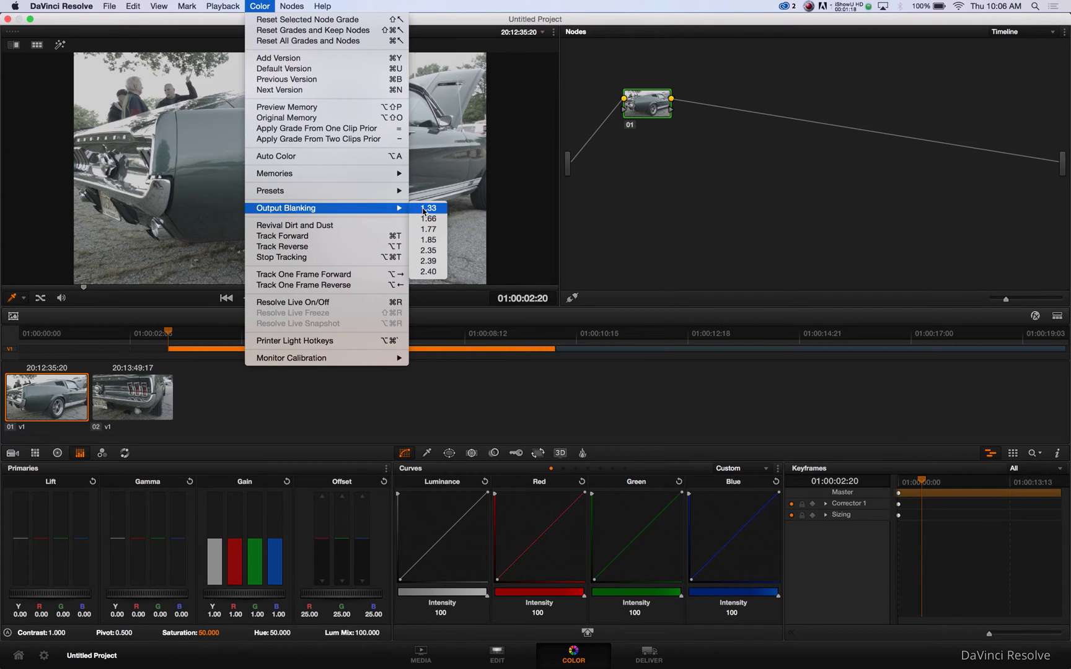
left_click(428, 250)
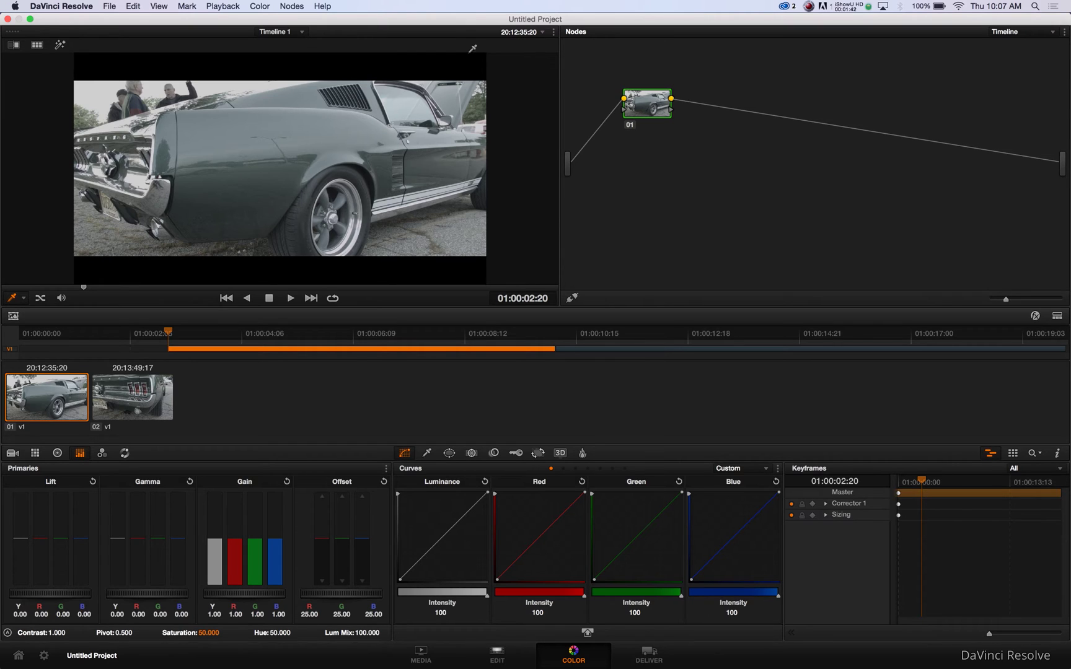
Add layer node 03 joined through a Layer Mixer and drop its saturation to 0.
left_click(299, 6)
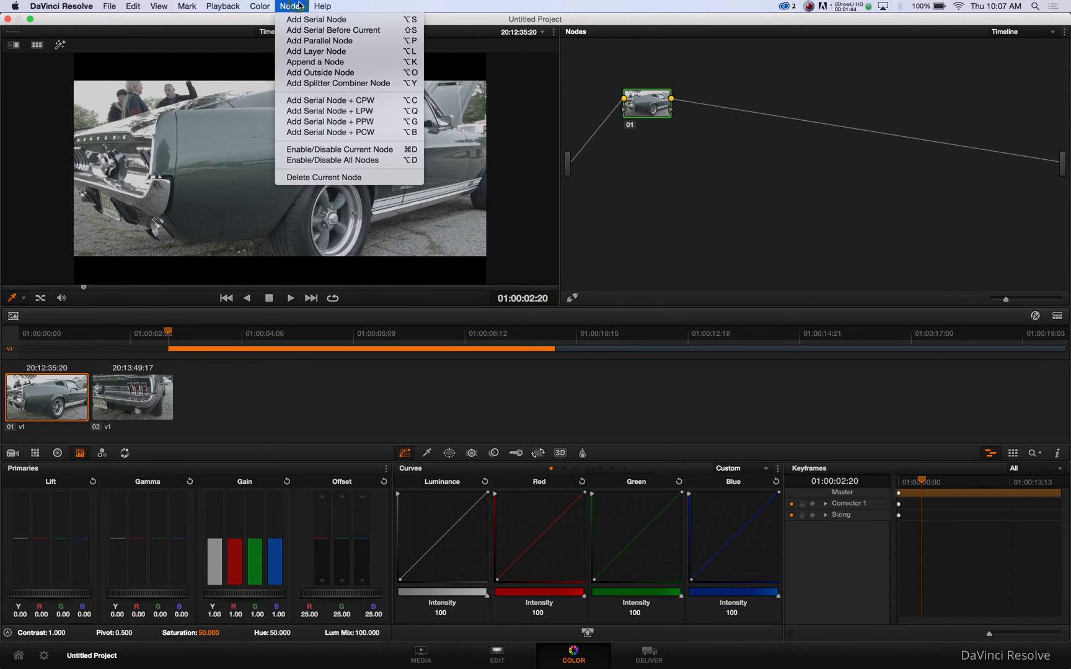
left_click(307, 53)
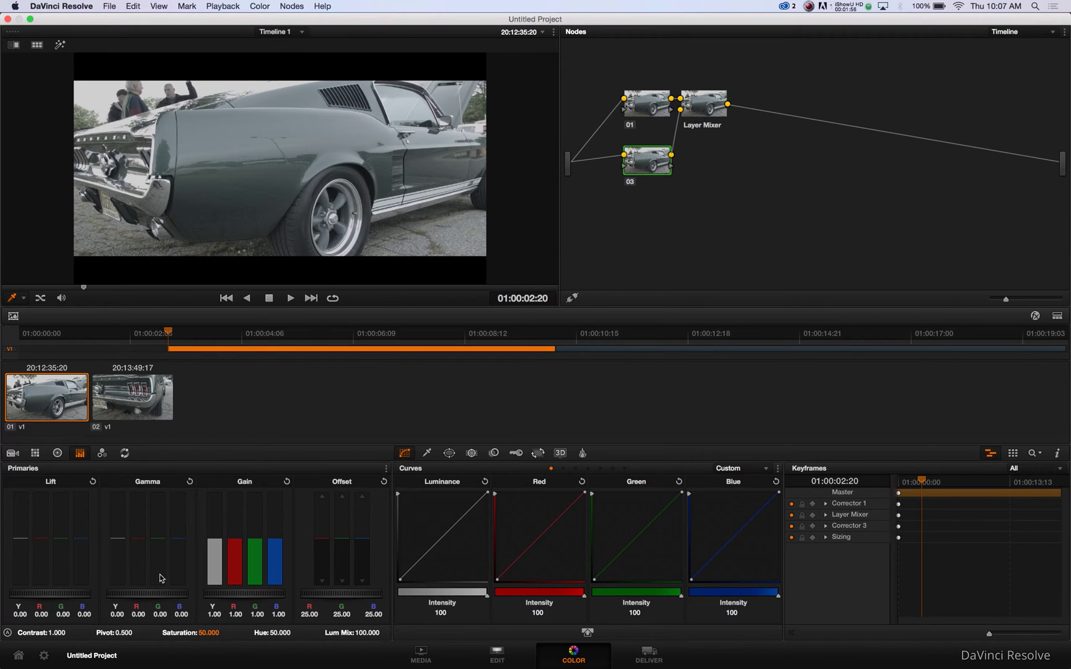
left_click(58, 453)
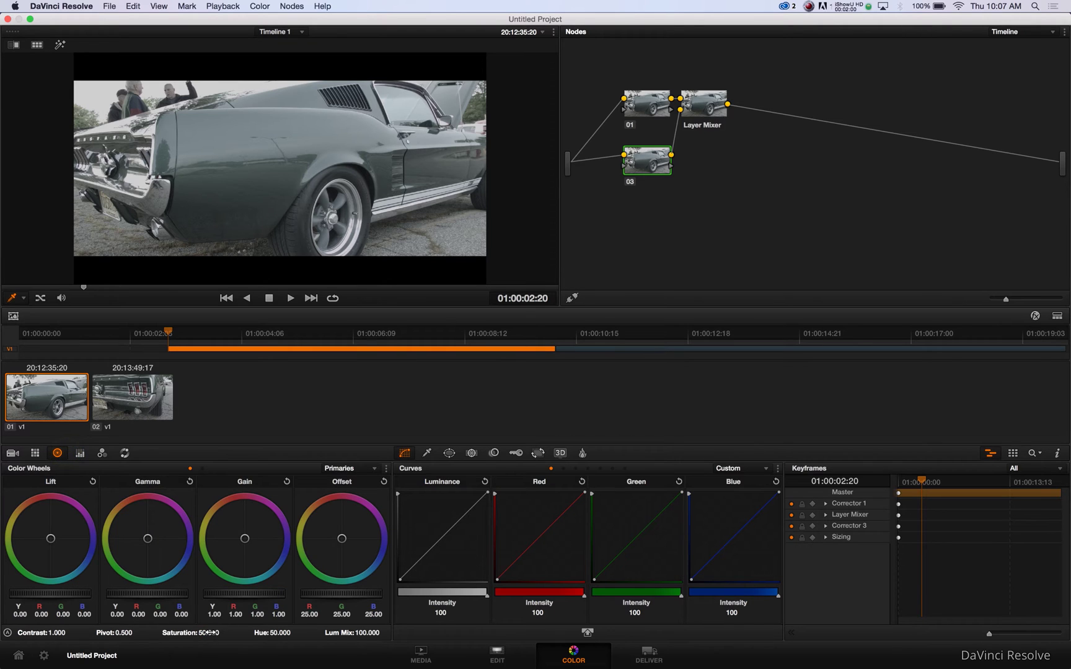
left_click_drag(209, 632, 148, 632)
Check the primaries as bars, then select the Layer Mixer node.
left_click(79, 454)
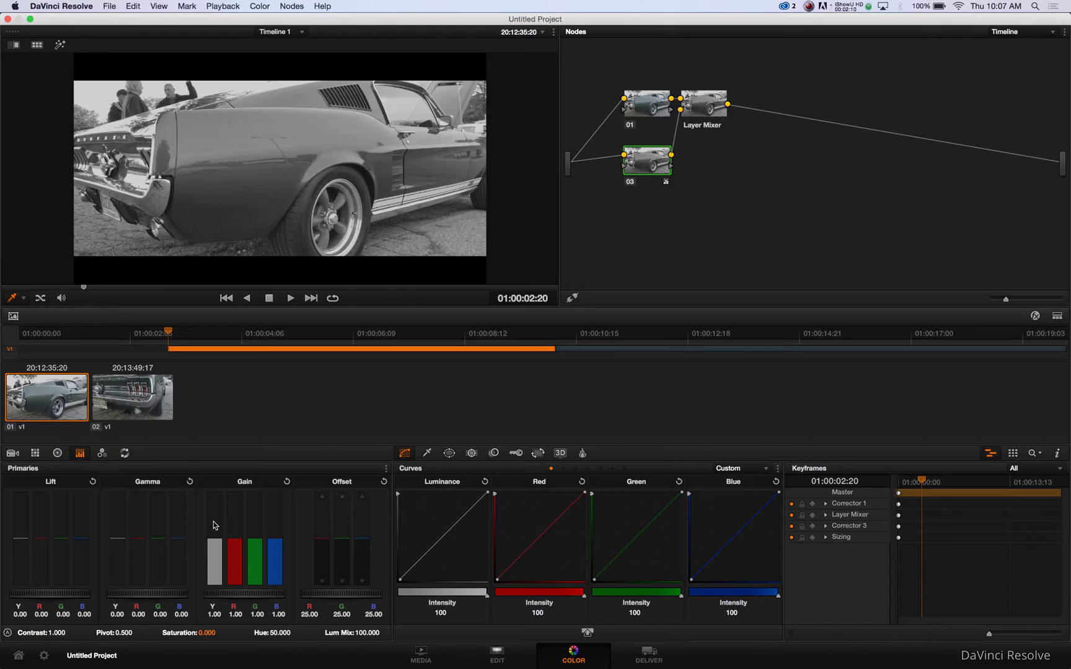
left_click(58, 453)
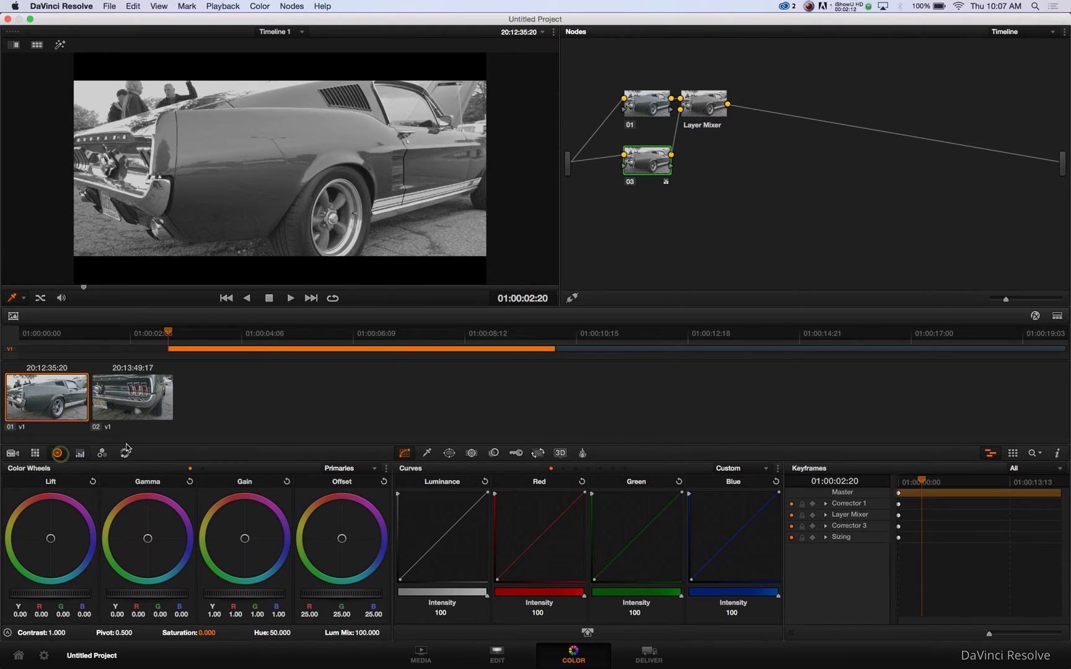
left_click(709, 104)
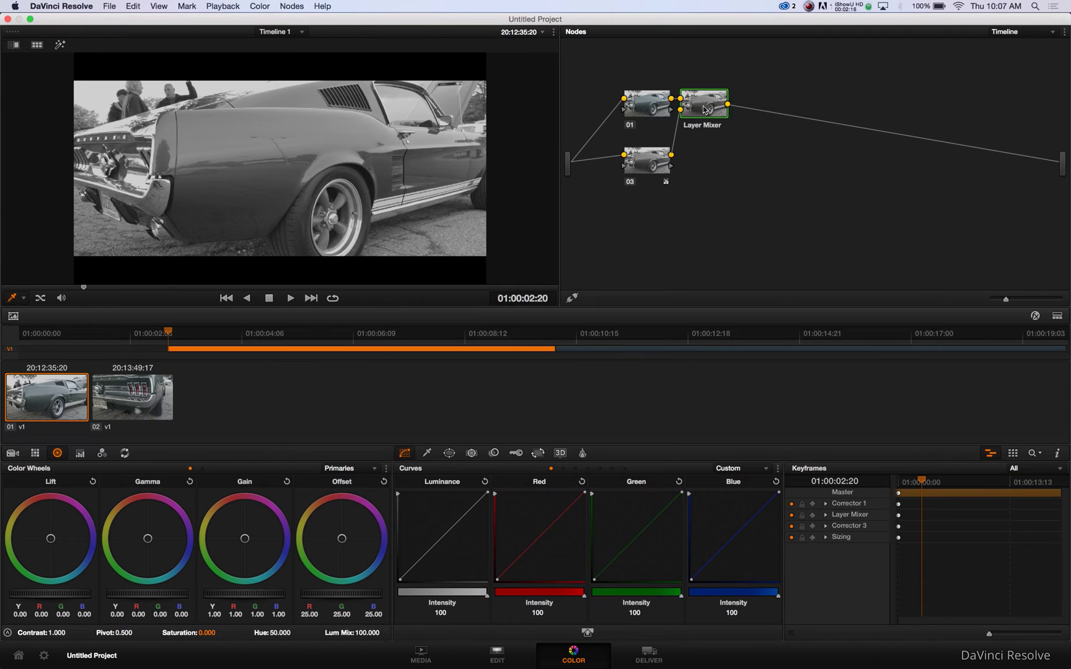
Set the Layer Mixer's composite mode to Overlay.
right_click(705, 110)
mouse_move(786, 162)
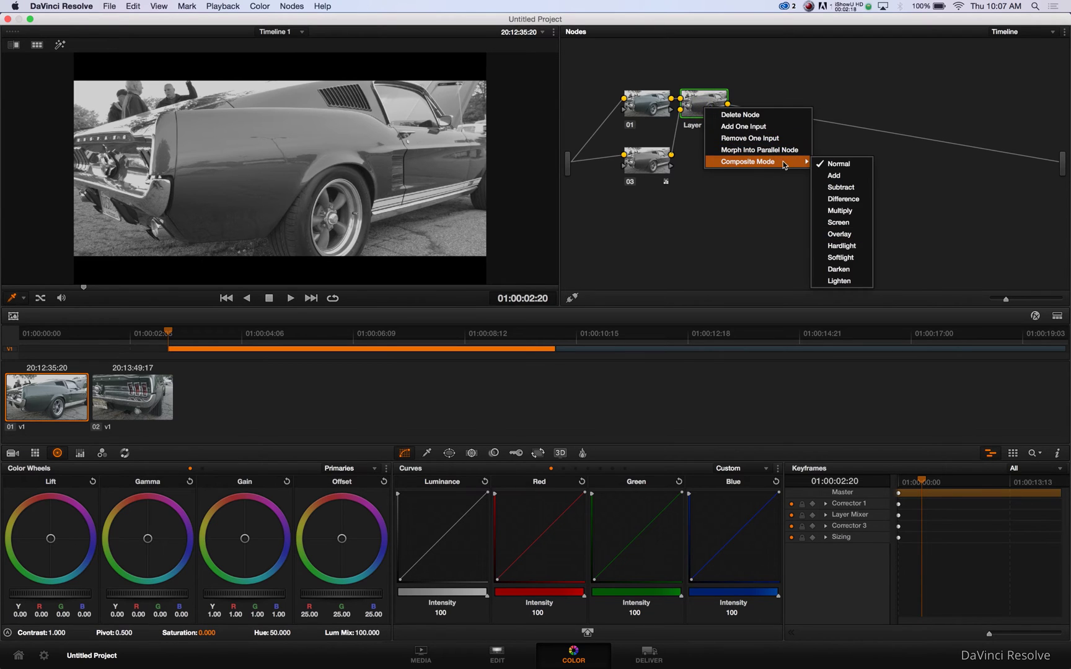
left_click(828, 234)
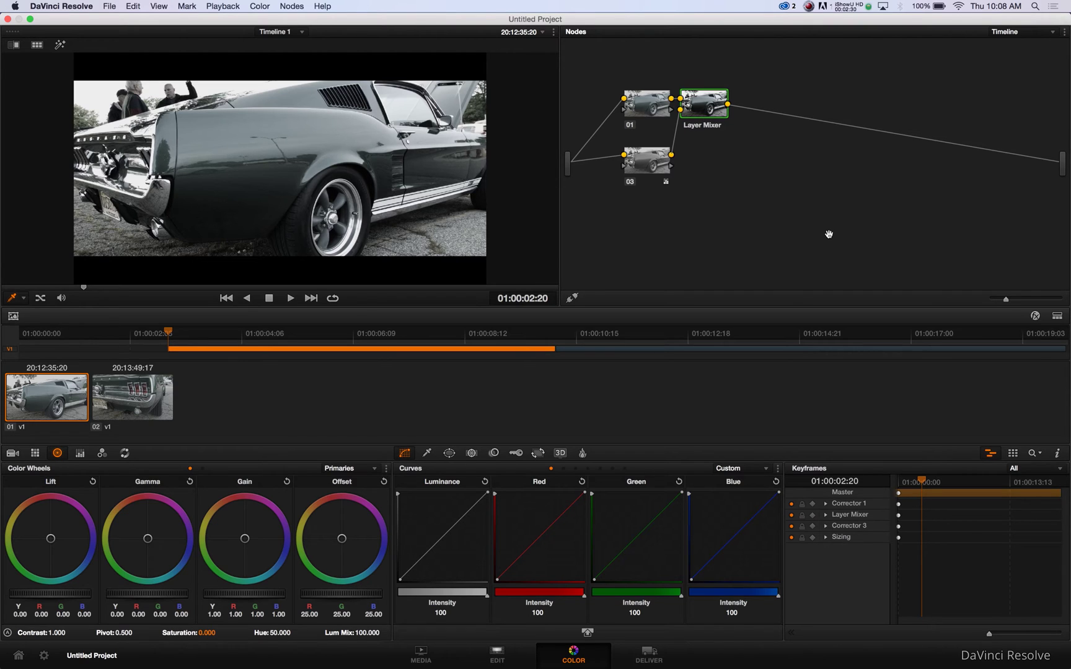
left_click(646, 104)
key("shift+d")
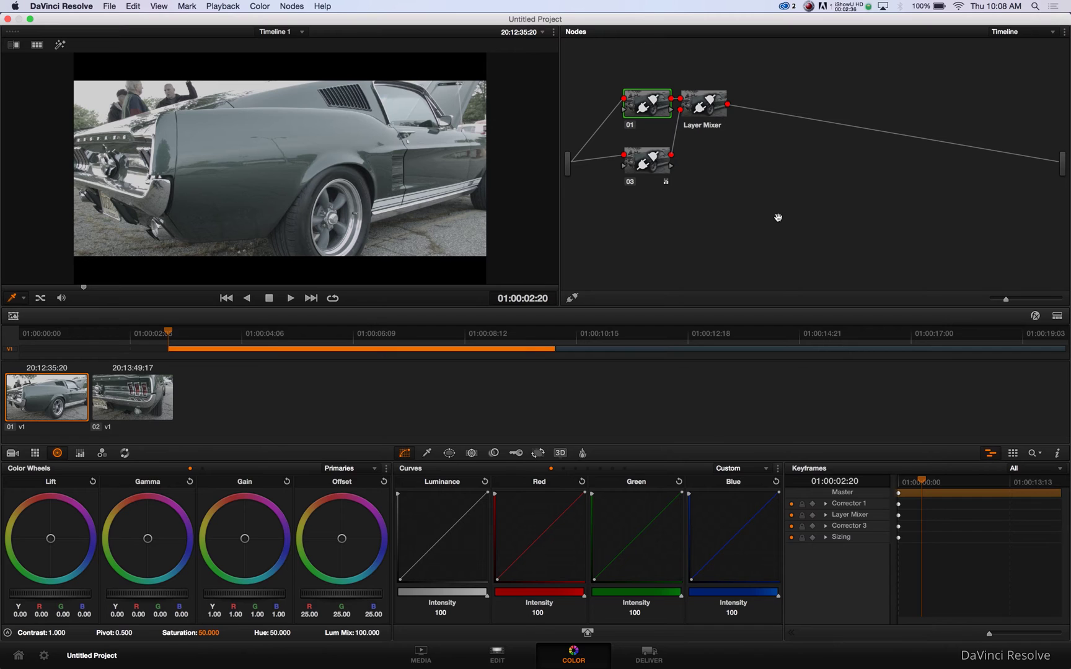
key("shift+d")
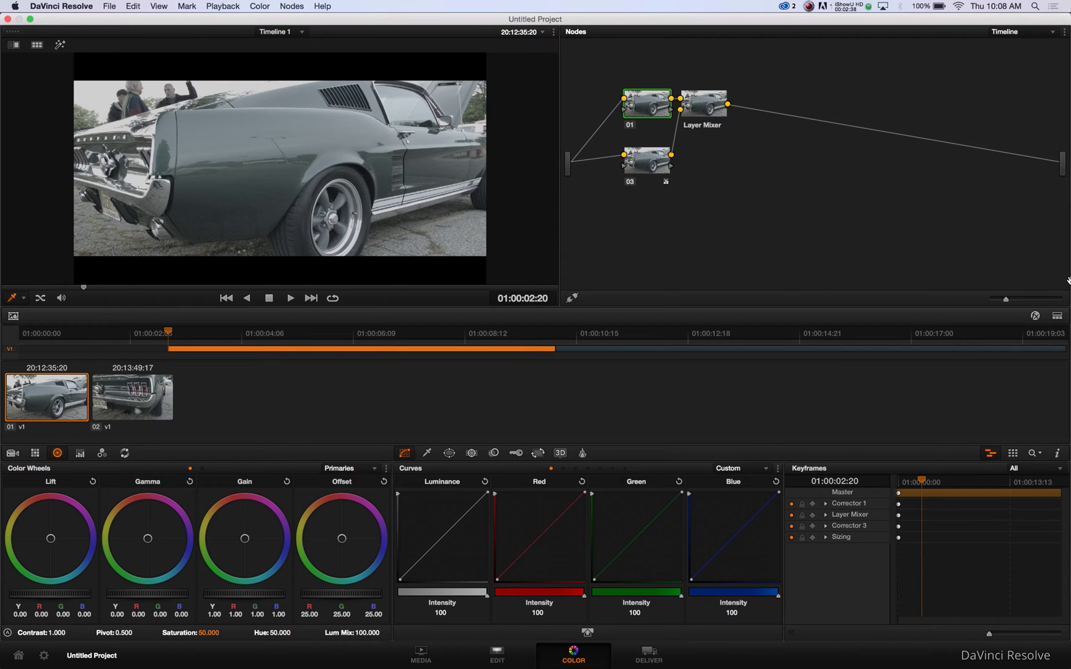
left_click(1058, 317)
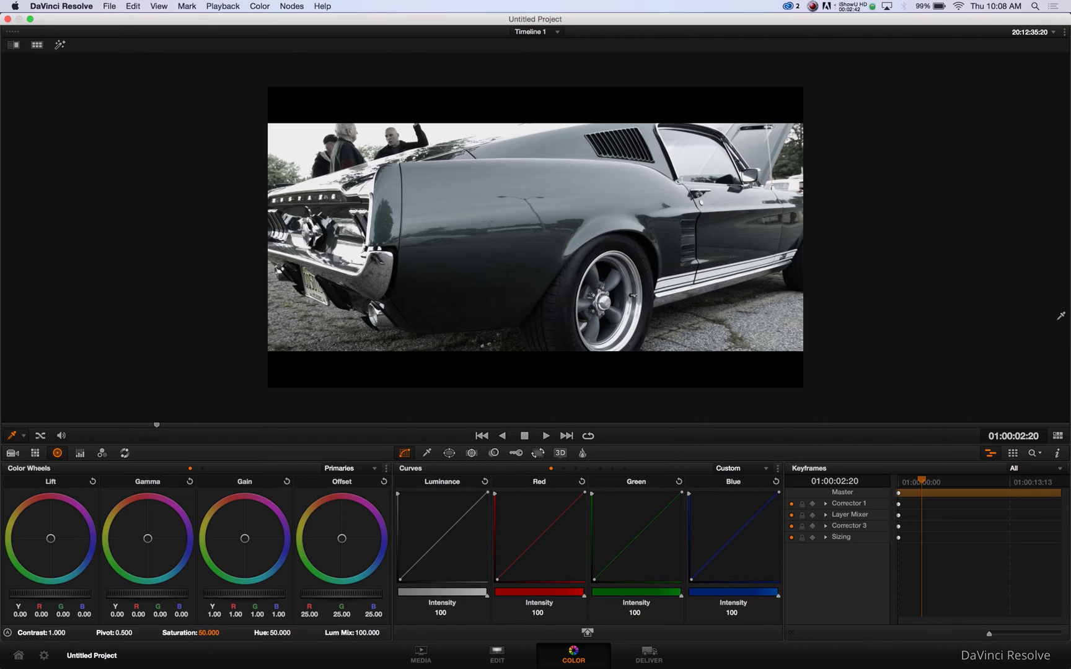
key("shift+d")
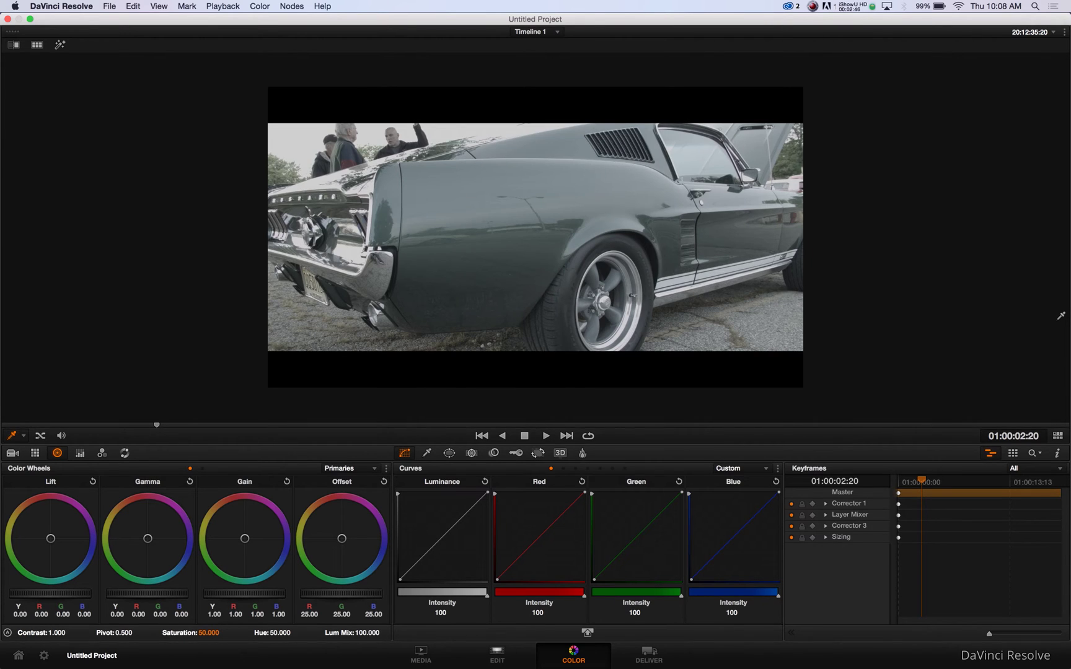
key("shift+d")
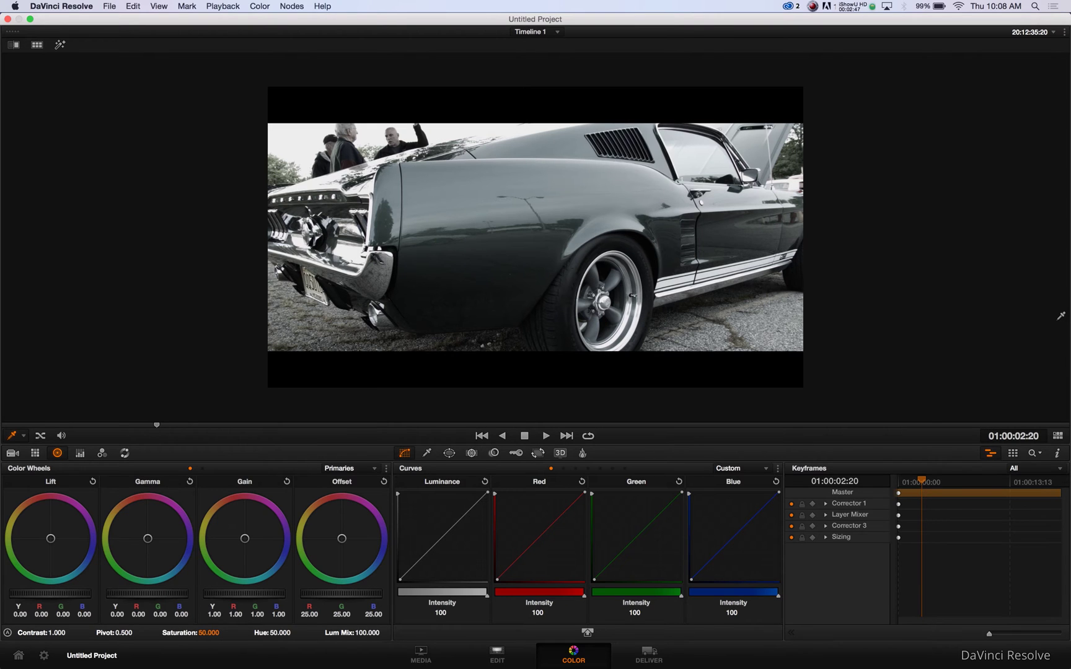
left_click(1057, 435)
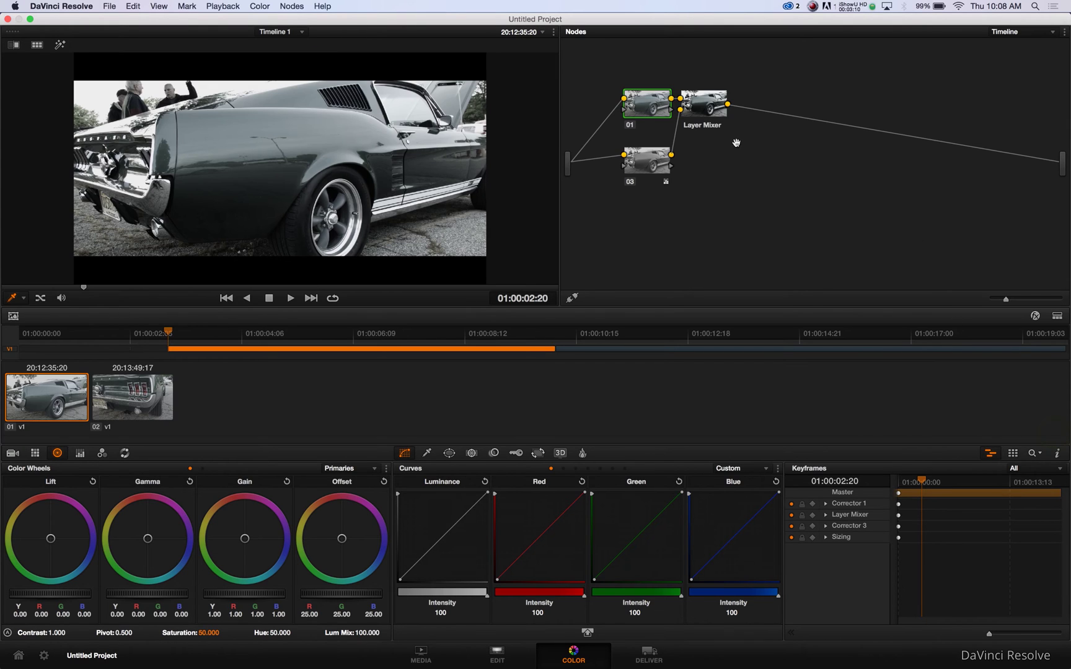
Add serial node 04 after the Layer Mixer and move it beside the graph output.
left_click(708, 106)
key("alt+s")
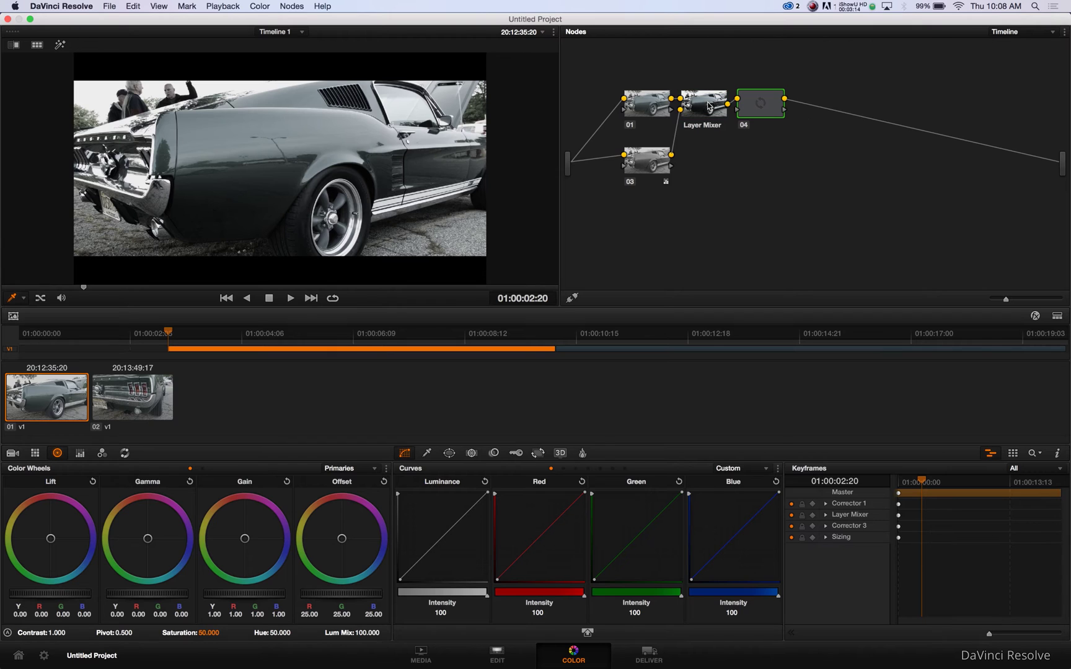
left_click_drag(765, 103, 984, 105)
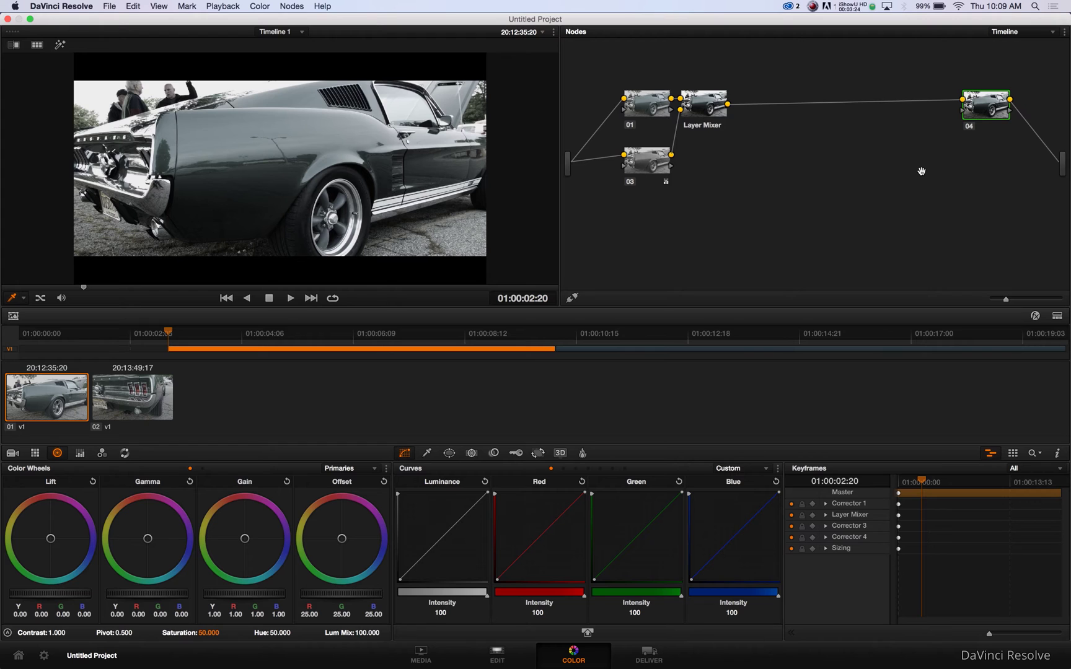
Apply the temple_16 LUT from the 16 CUBE set to node 04.
right_click(989, 117)
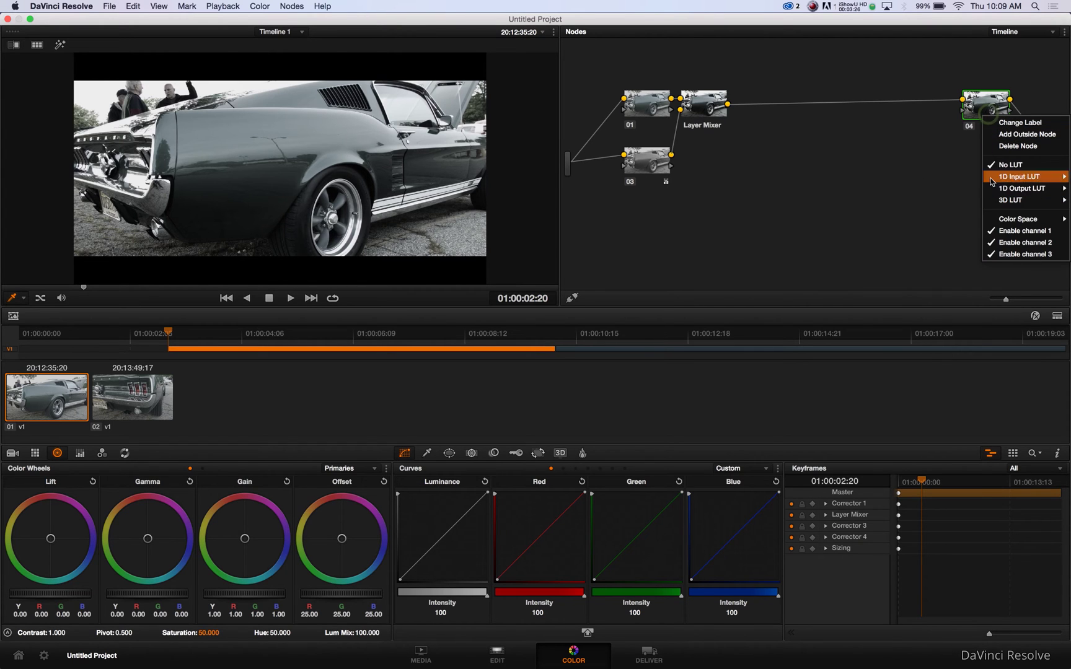
mouse_move(995, 200)
mouse_move(889, 572)
mouse_move(896, 618)
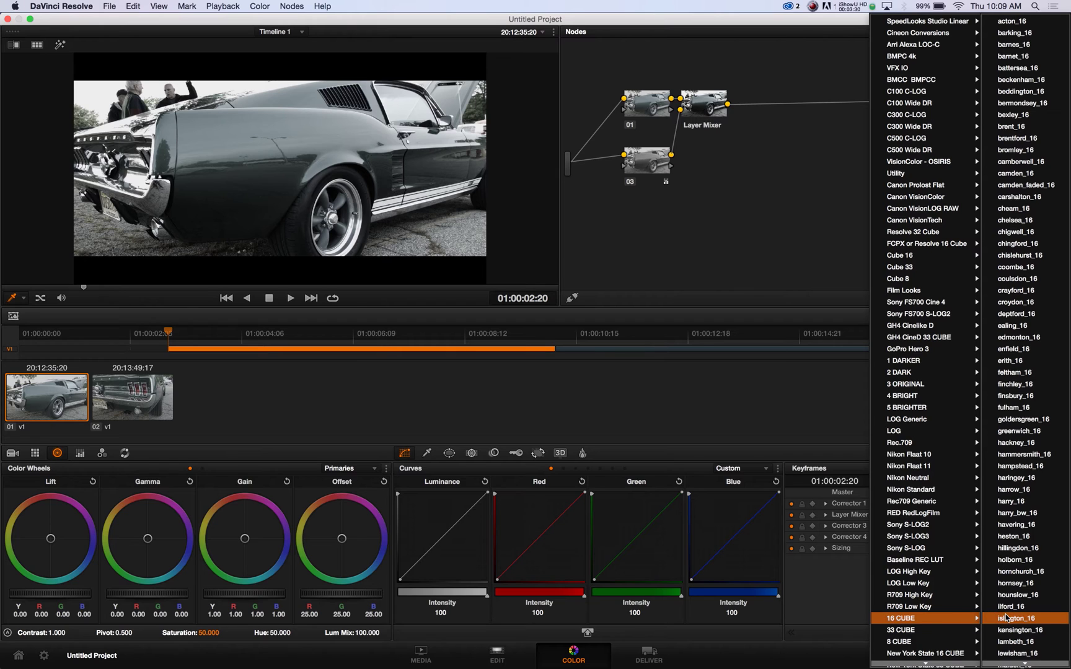
scroll(1006, 618, "down", 6)
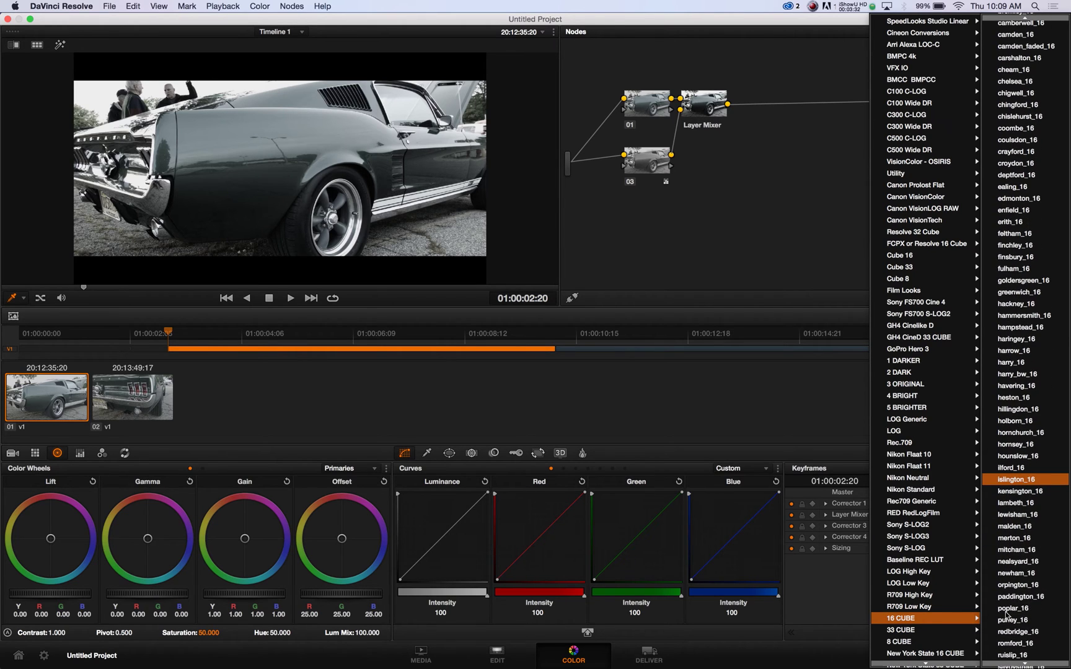
scroll(1017, 604, "down", 2)
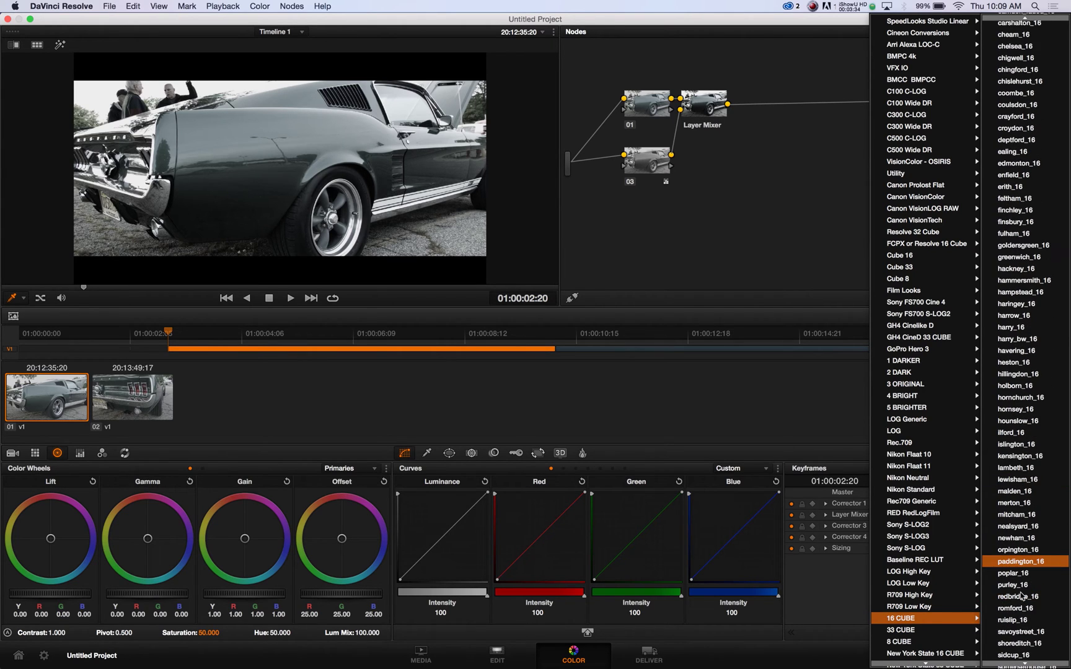
scroll(1023, 596, "down", 8)
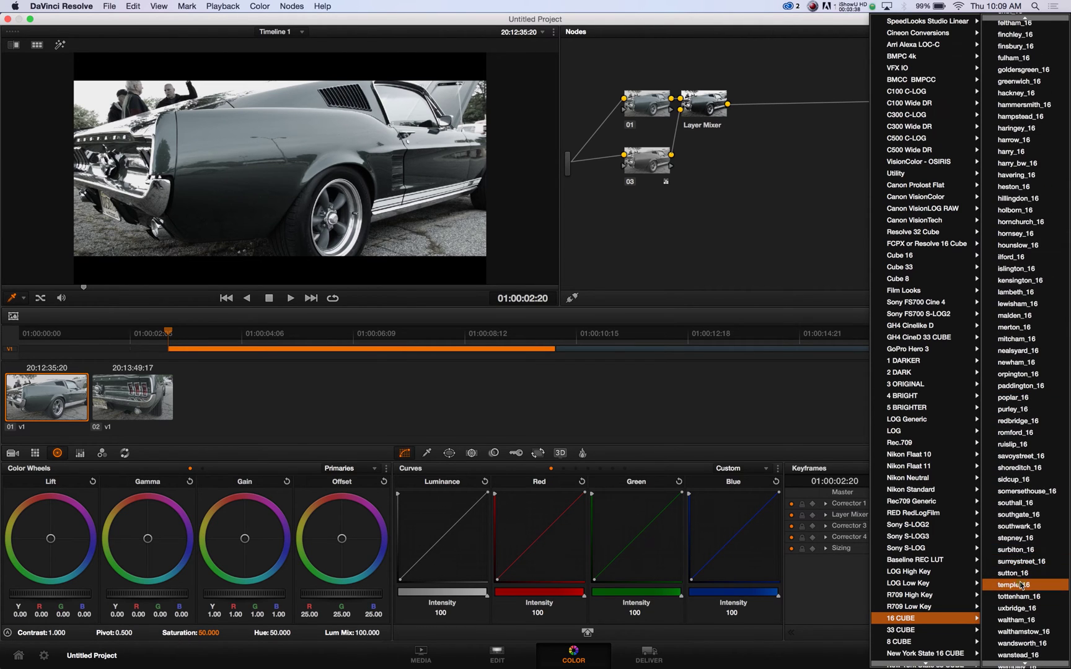
left_click(1020, 585)
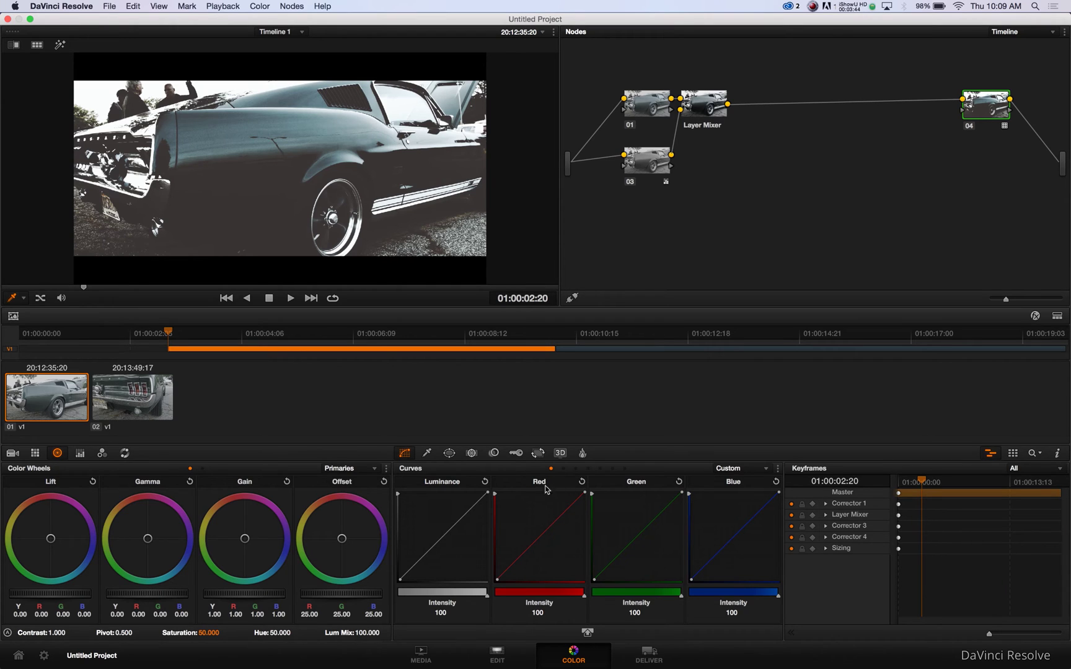
Lower node 04's key Output Gain to about 0.751 to weaken the LUT.
left_click(516, 453)
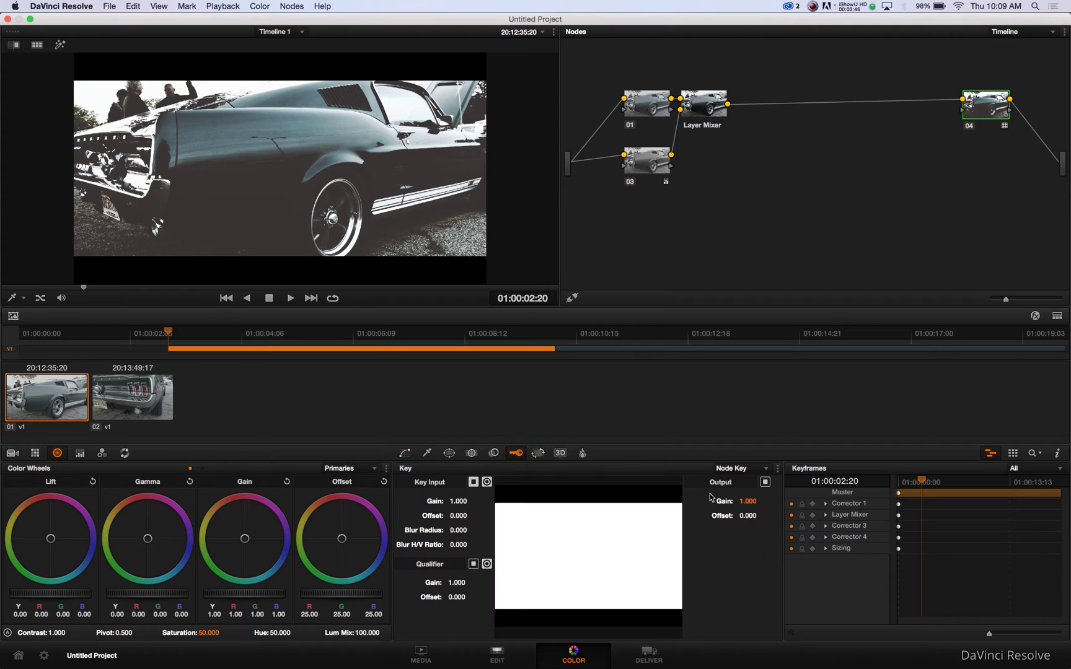
left_click_drag(750, 503, 759, 503)
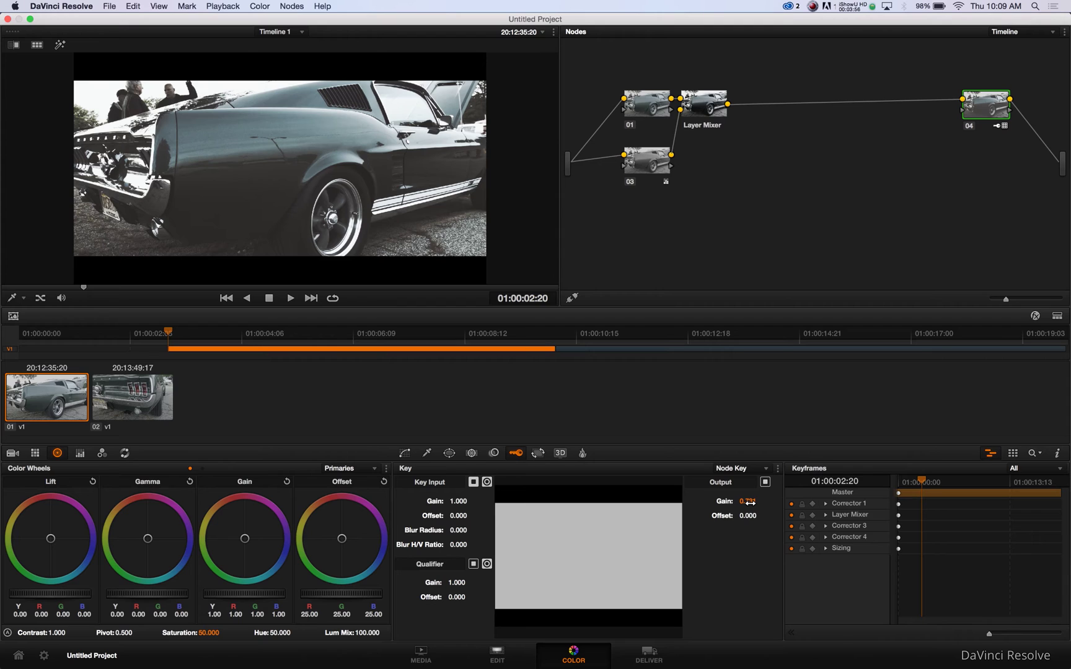
left_click_drag(750, 503, 762, 499)
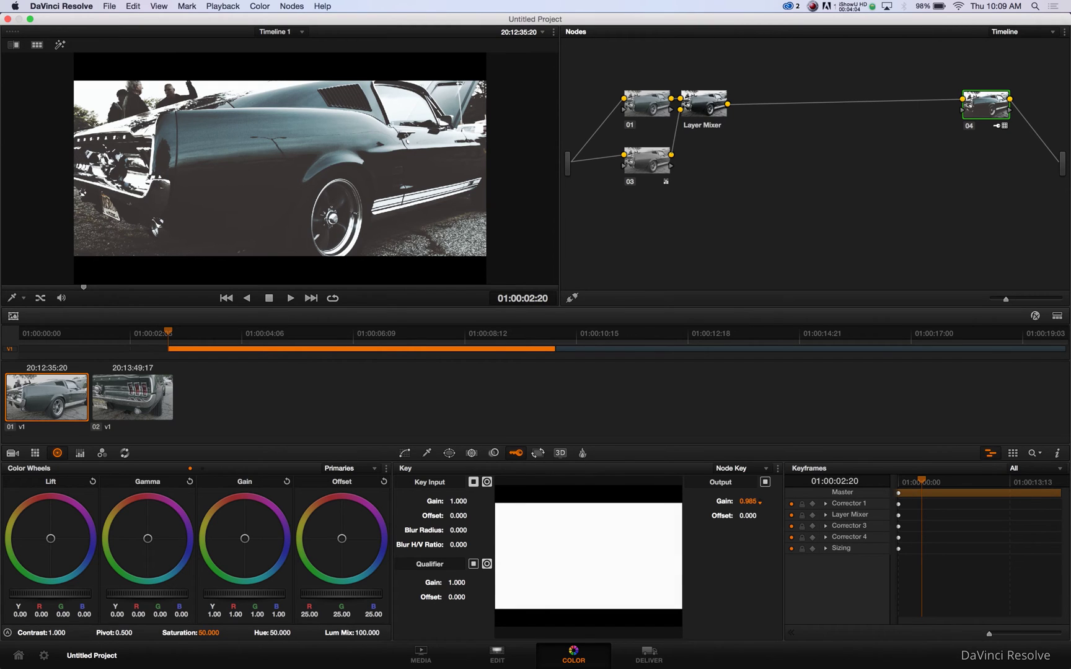
left_click_drag(763, 499, 751, 501)
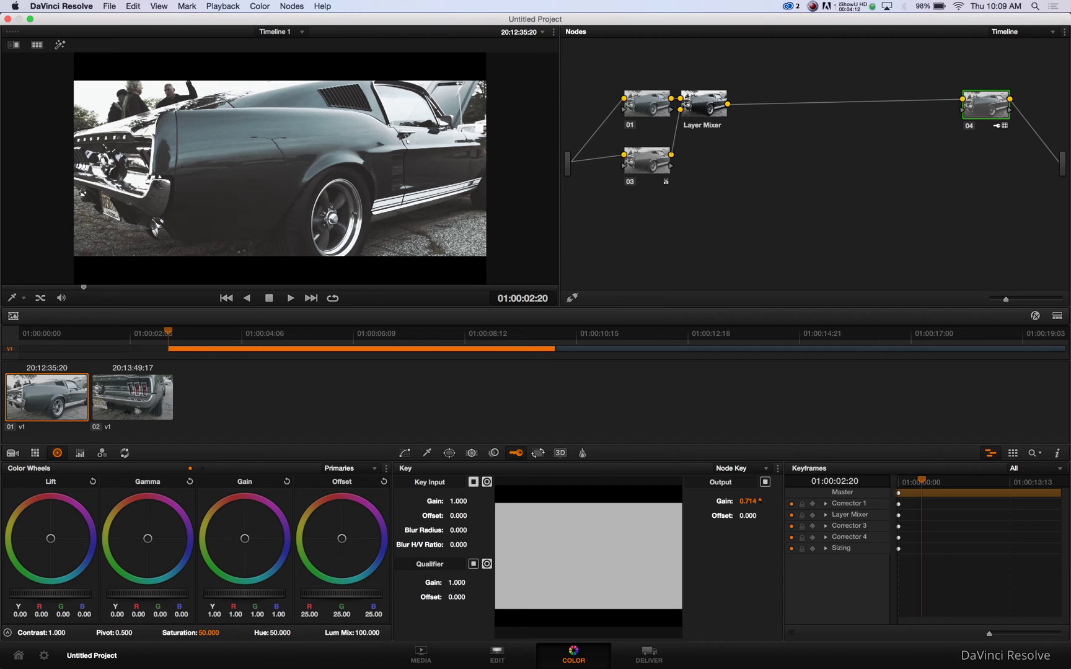
left_click_drag(751, 502, 750, 503)
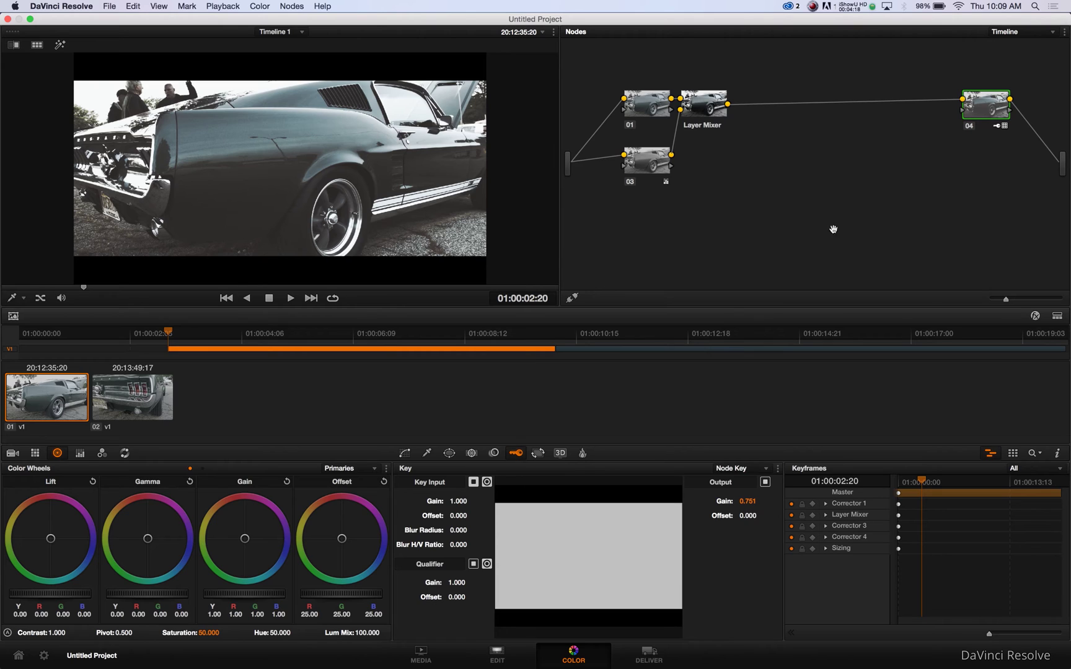
Insert node 05 after the Layer Mixer and lower its Blur radius to 0.44 for sharpening.
left_click(705, 118)
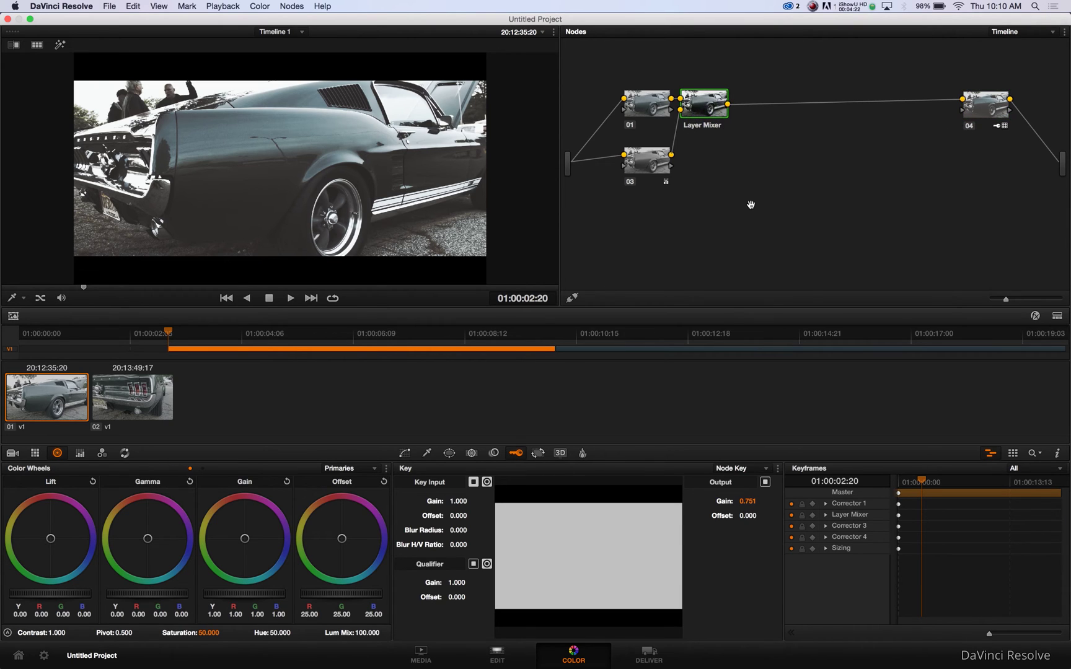
key("alt+s")
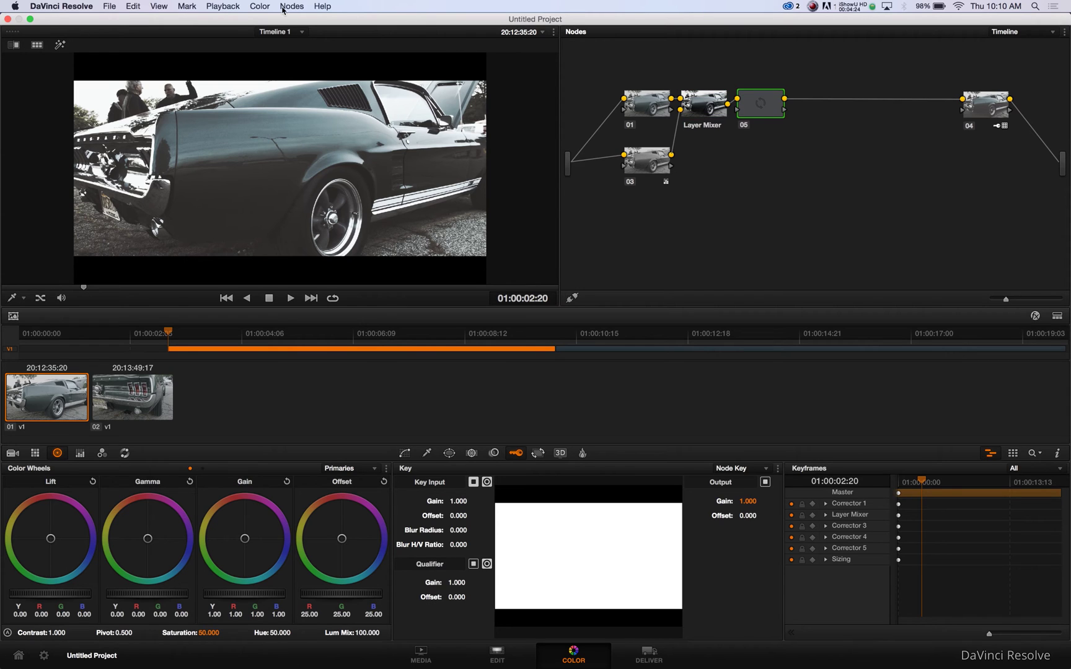
left_click(282, 10)
mouse_move(322, 6)
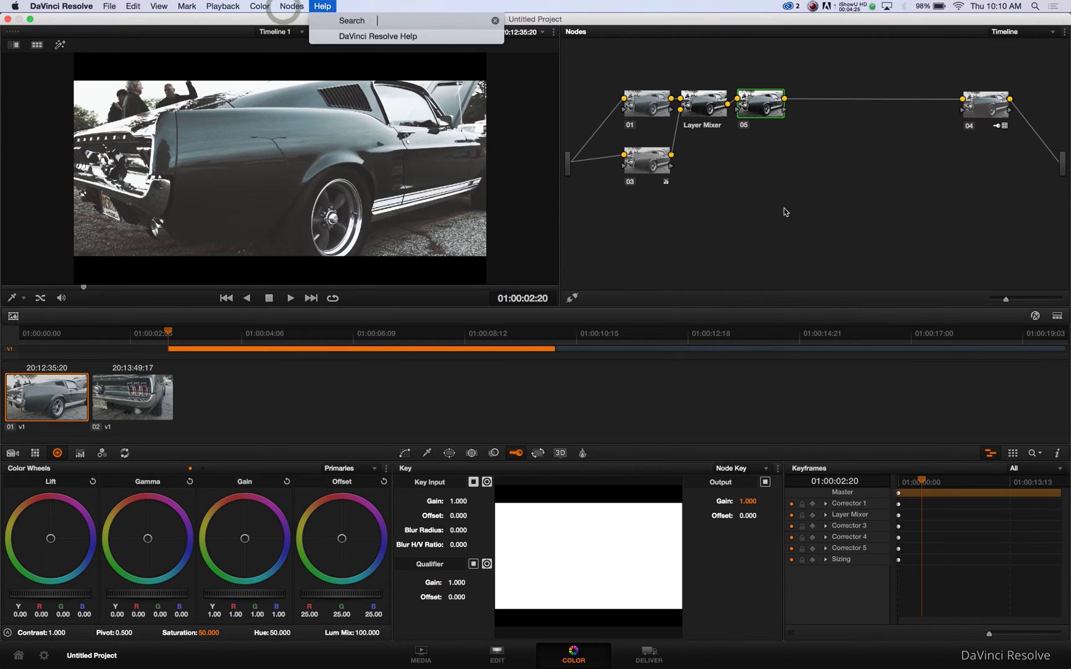
left_click(756, 106)
left_click_drag(768, 106, 921, 113)
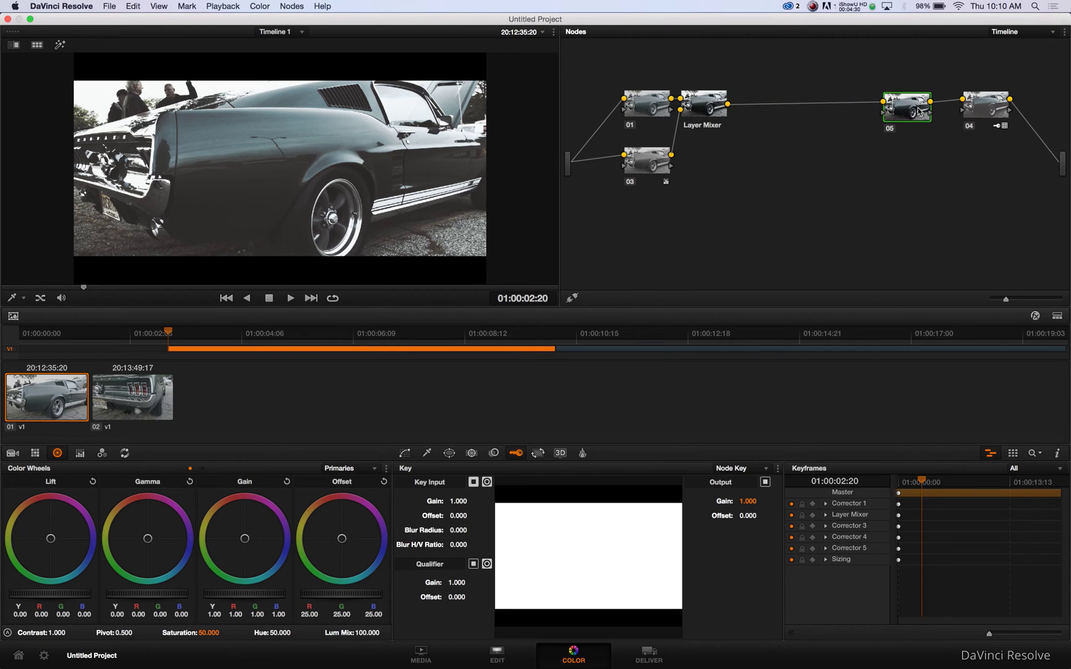
left_click(499, 454)
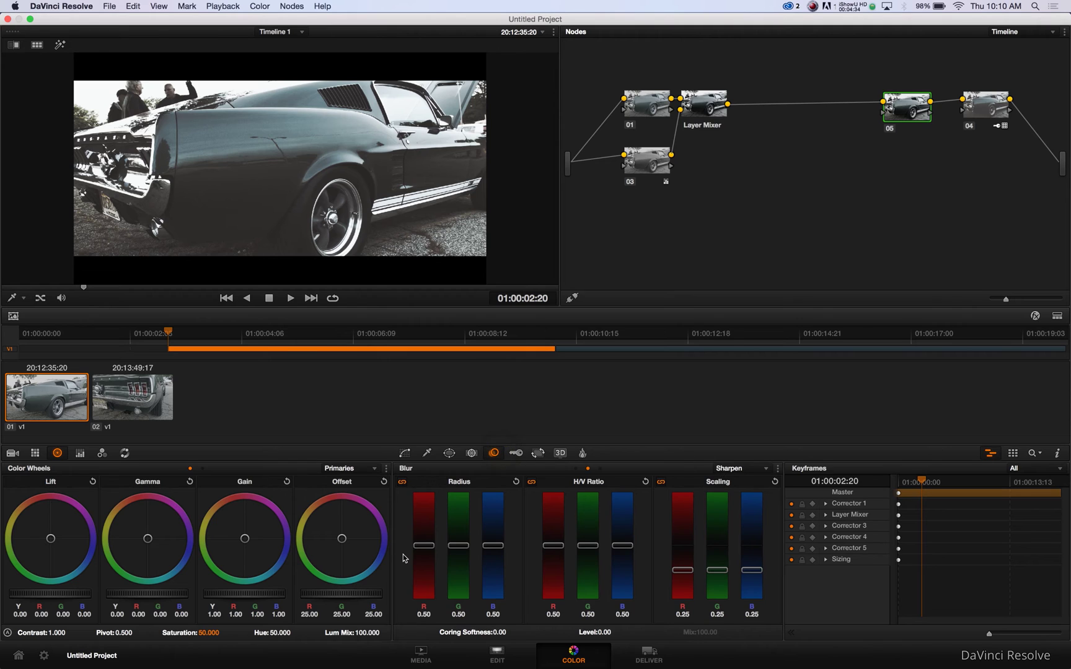
left_click_drag(420, 547, 419, 549)
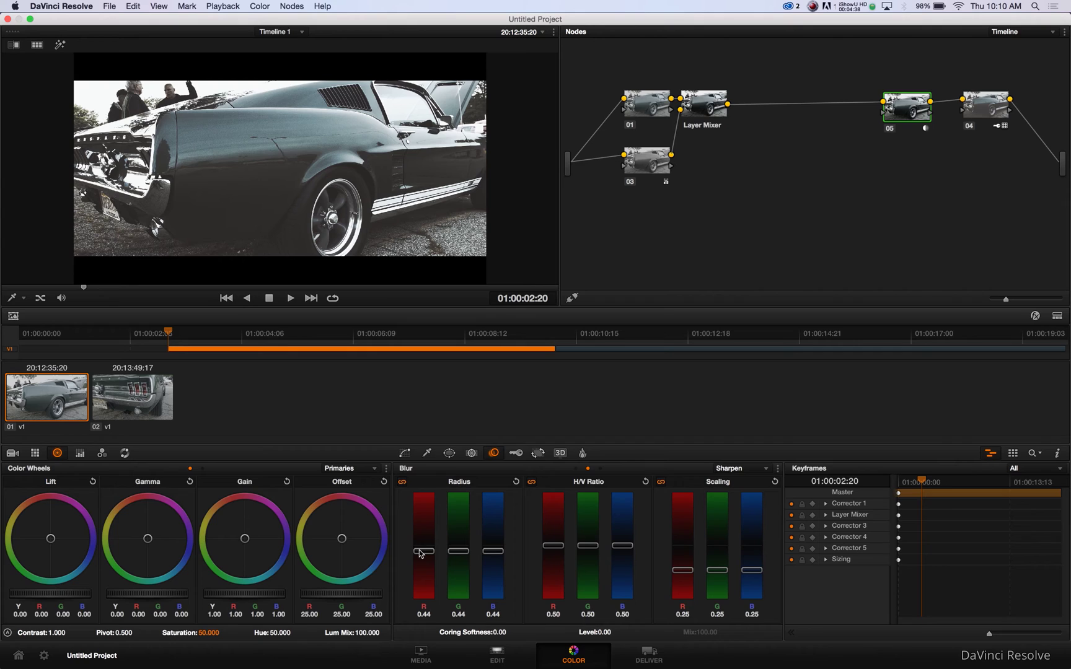
Add serial node 06 after the Layer Mixer and show its Curves with an enlarged viewer.
left_click(702, 103)
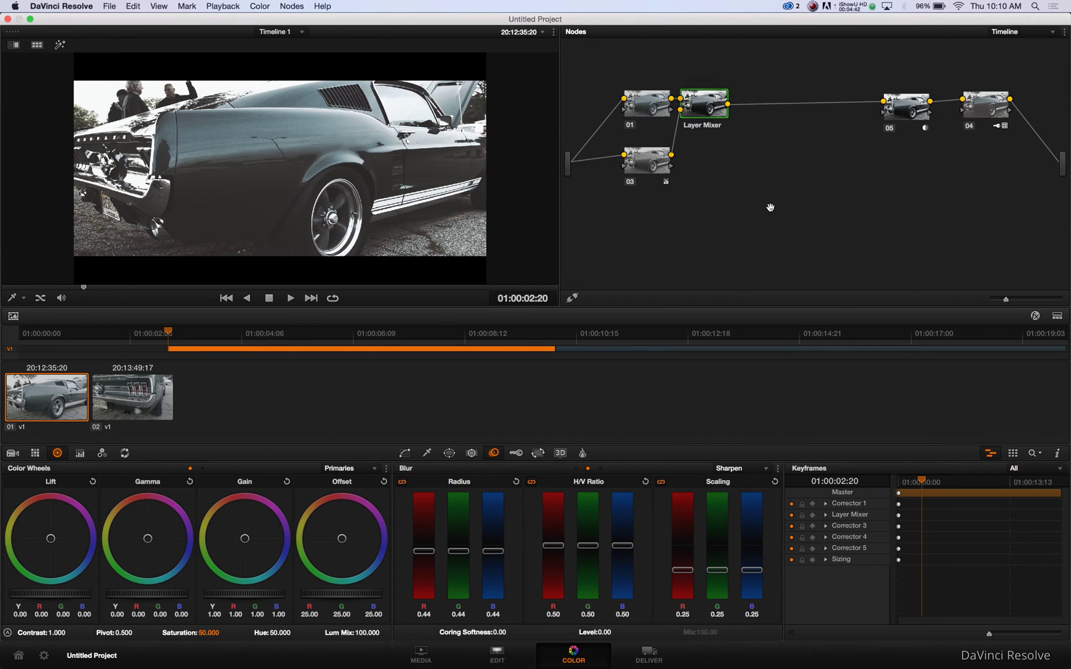
key("alt+s")
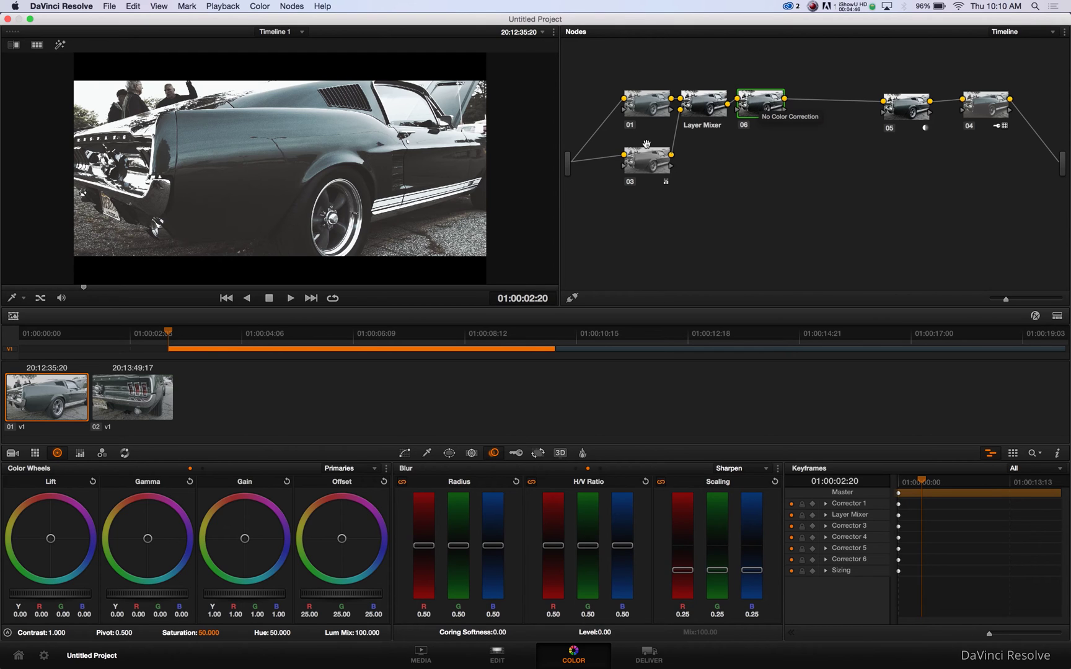
left_click(405, 453)
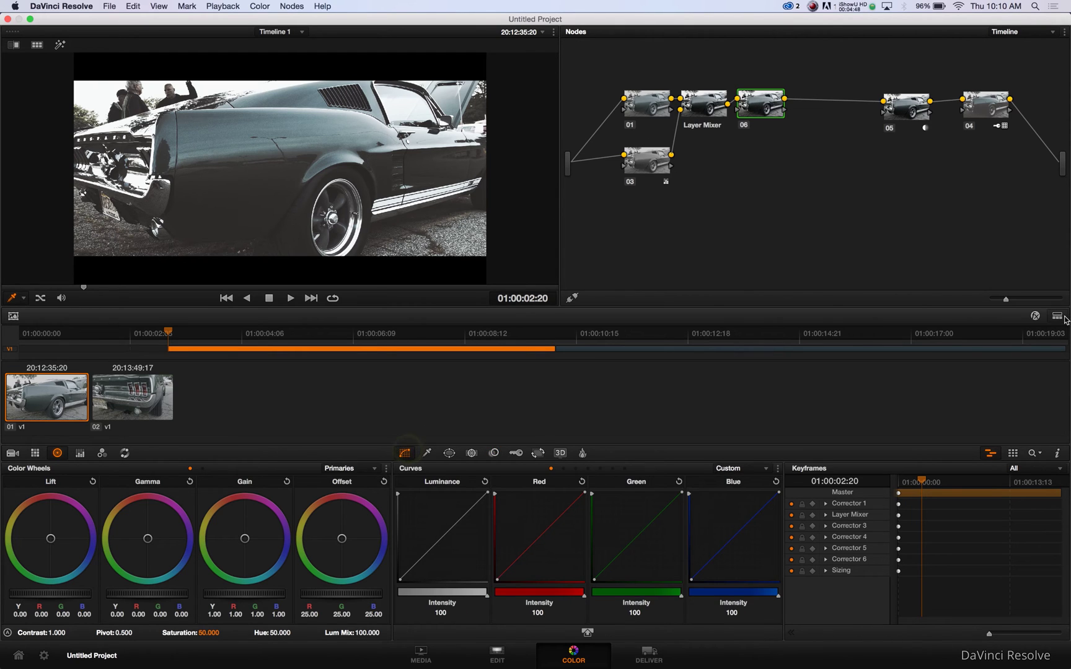
left_click(1057, 316)
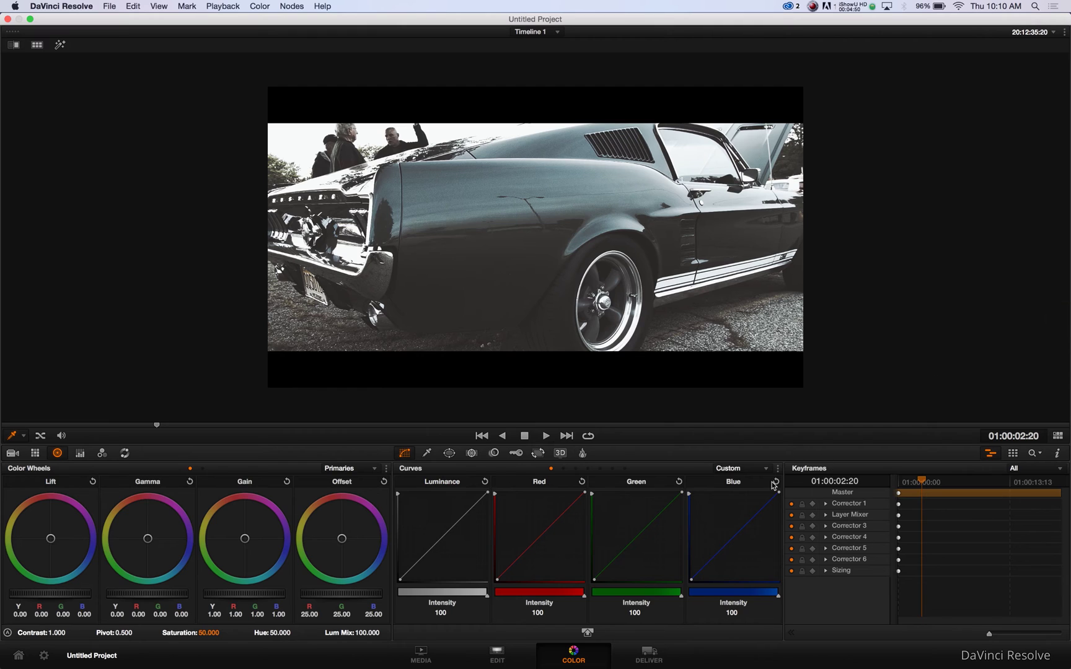
In the large curves window, add a Luminance point and bend it to darken the image.
left_click(778, 469)
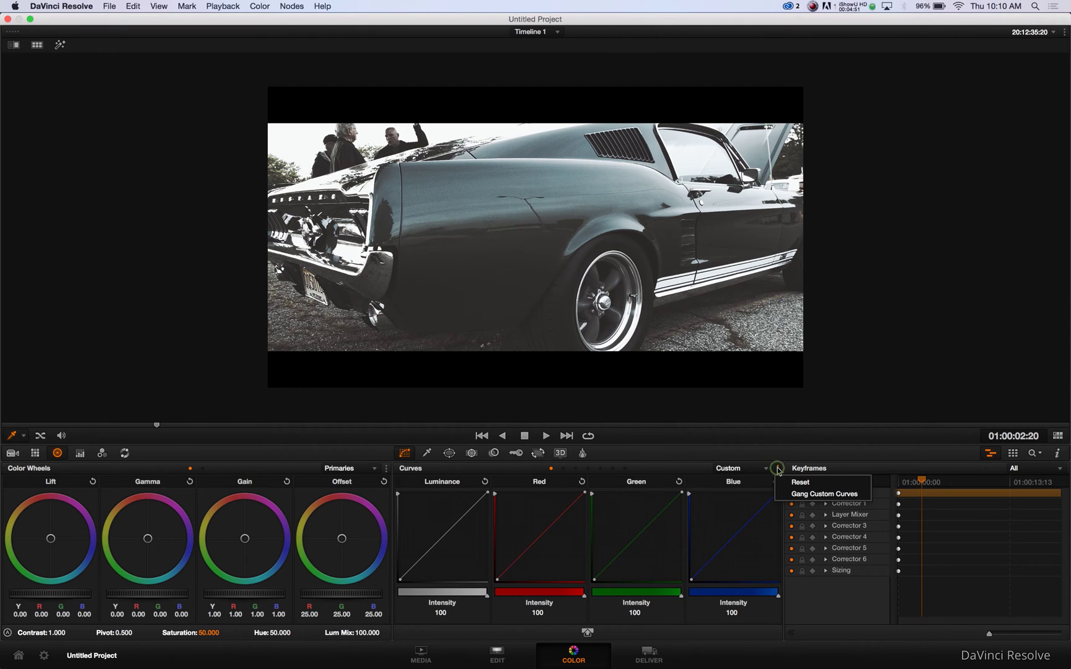
left_click(592, 635)
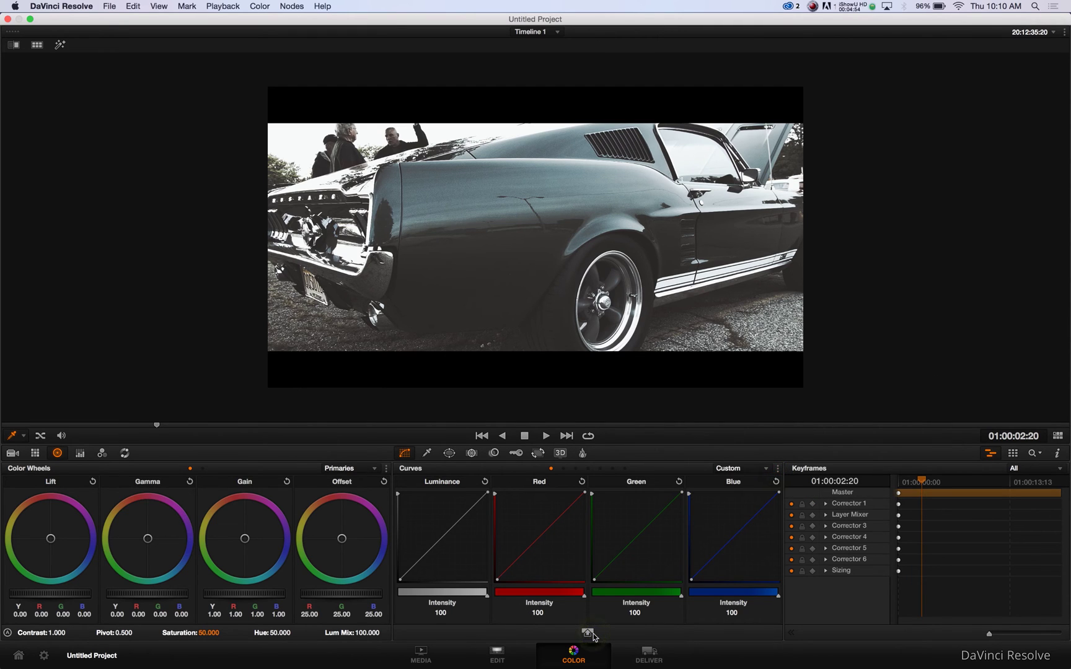
left_click(590, 633)
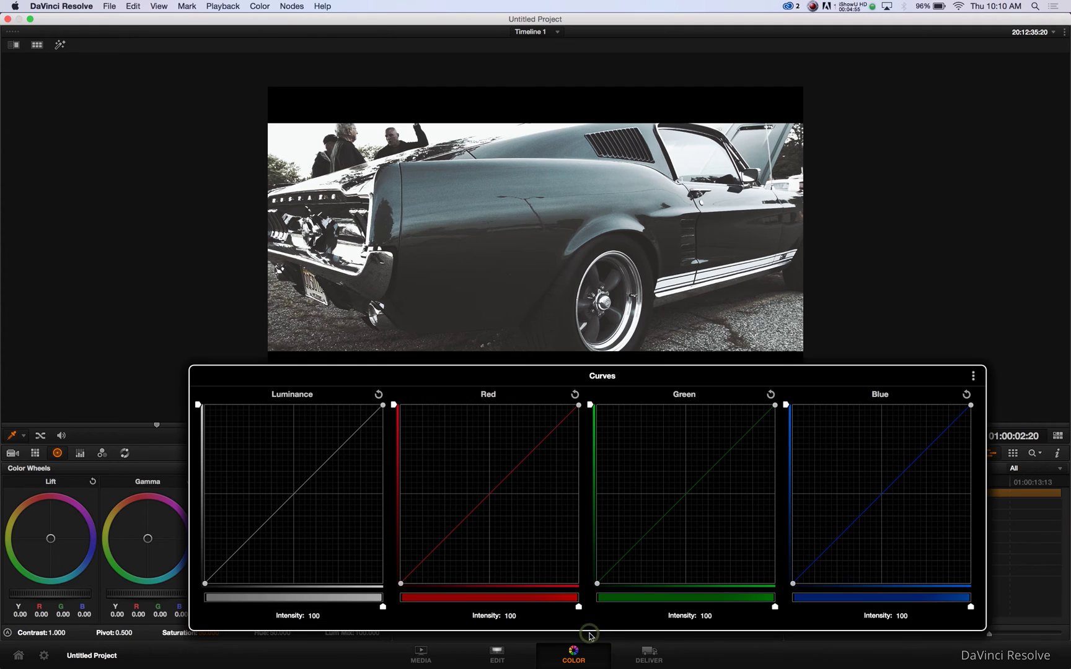
left_click(335, 456)
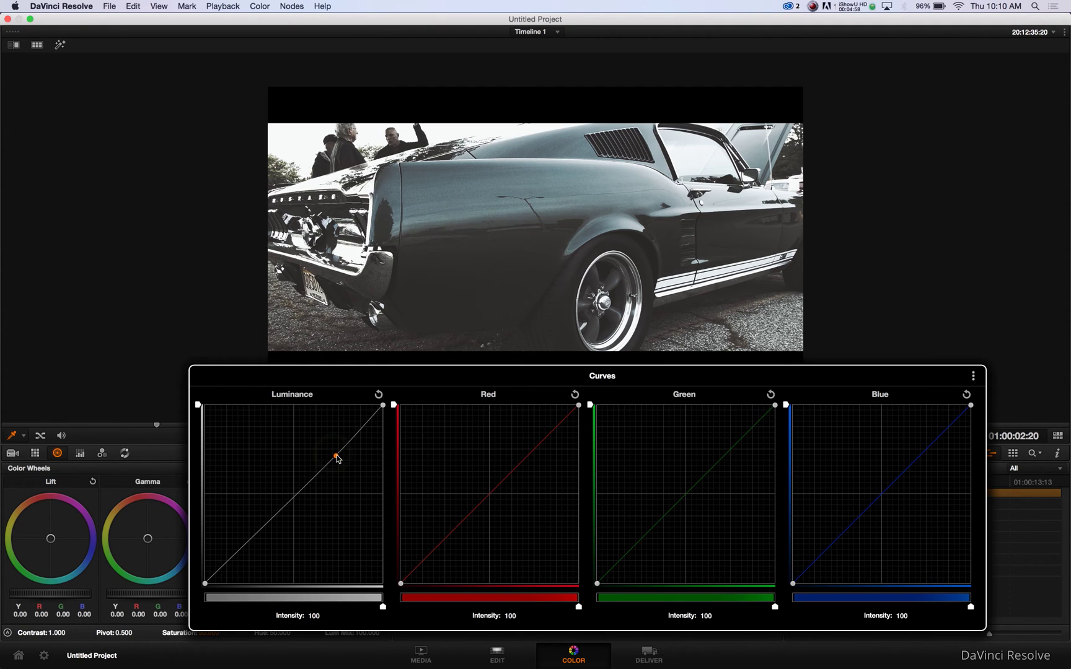
left_click_drag(335, 456, 343, 460)
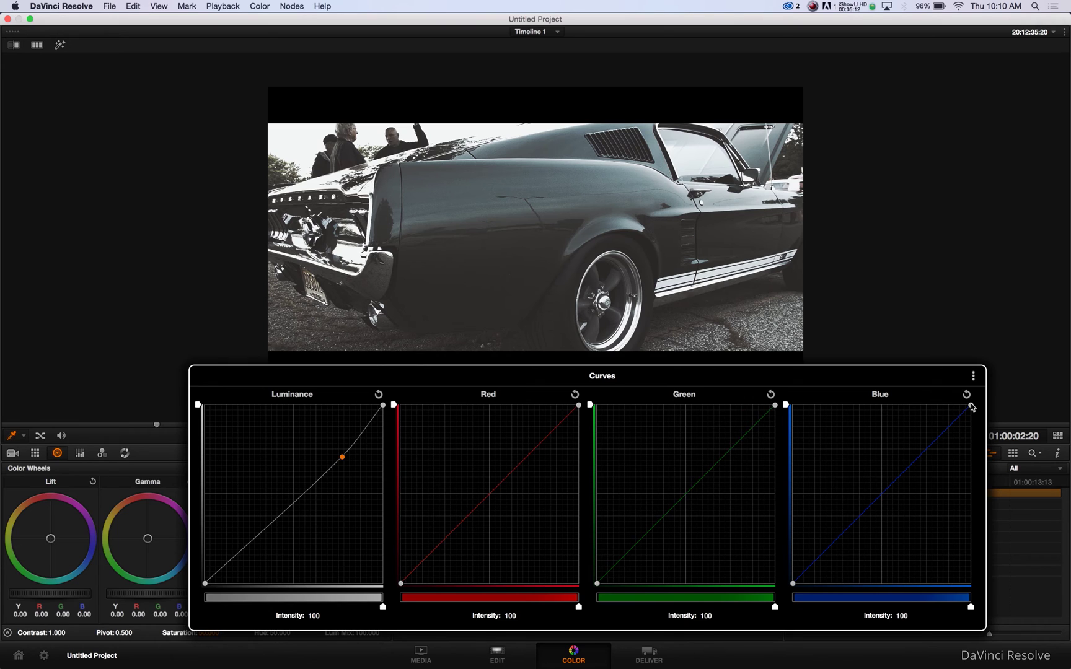
left_click_drag(972, 406, 972, 422)
left_click_drag(970, 420, 969, 417)
left_click(867, 656)
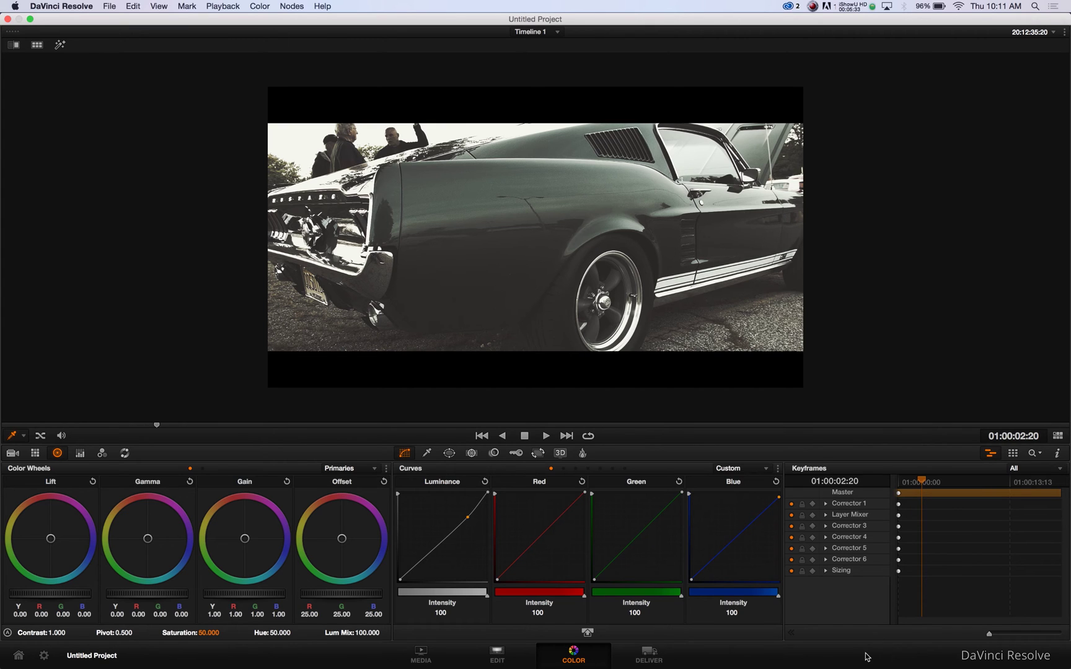
Compare the grade with the ungraded original by toggling Shift+D bypass off and on.
left_click(1058, 437)
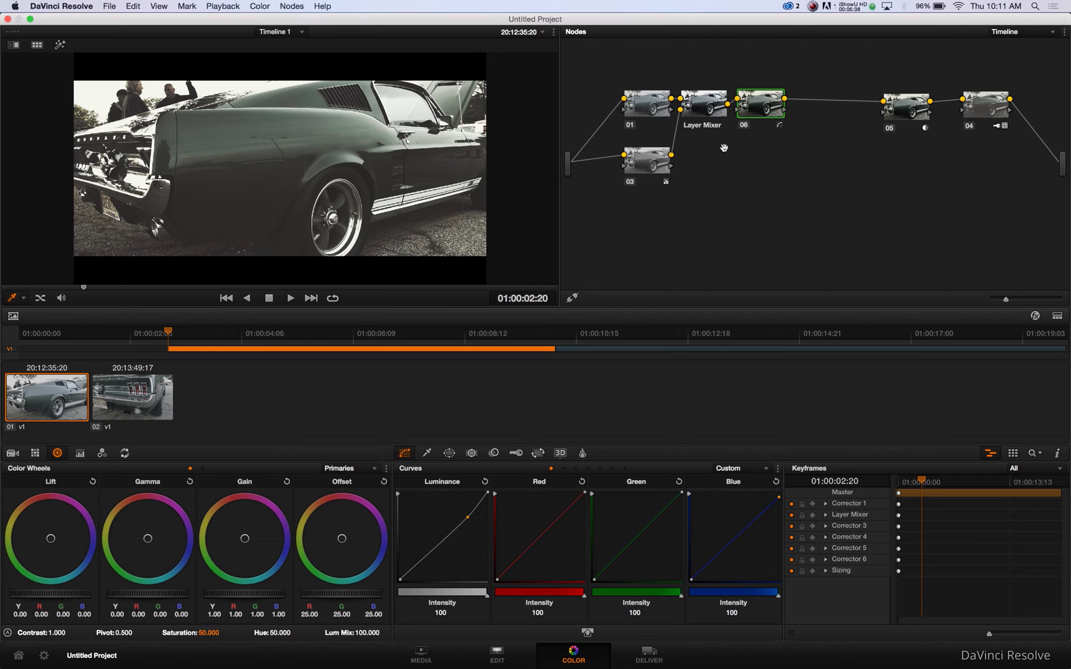
key("shift+d")
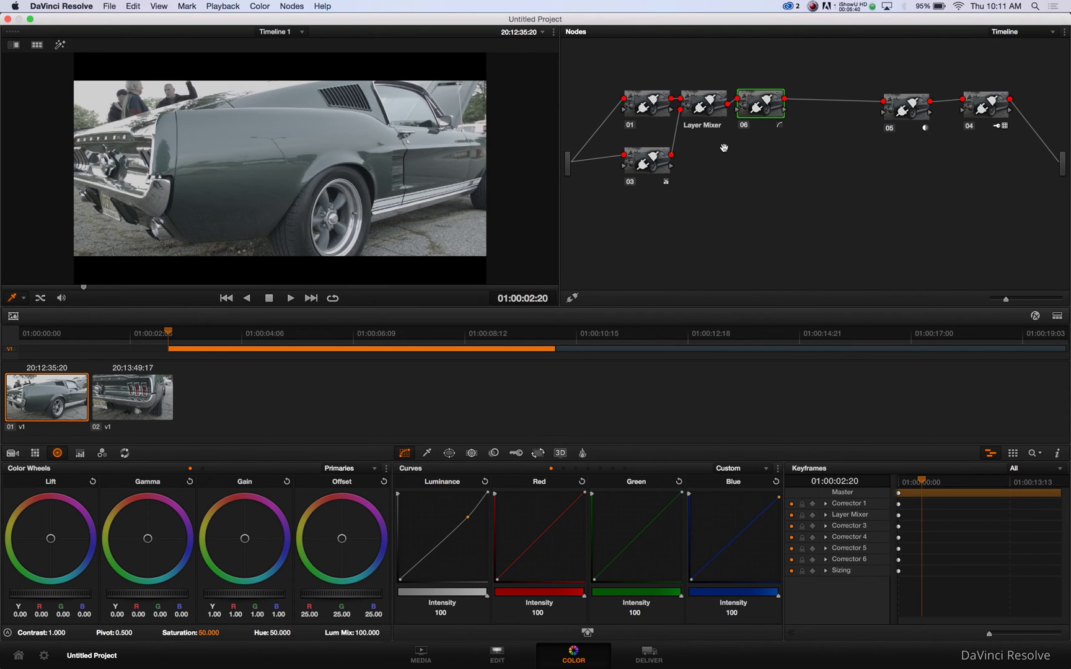
key("shift+d")
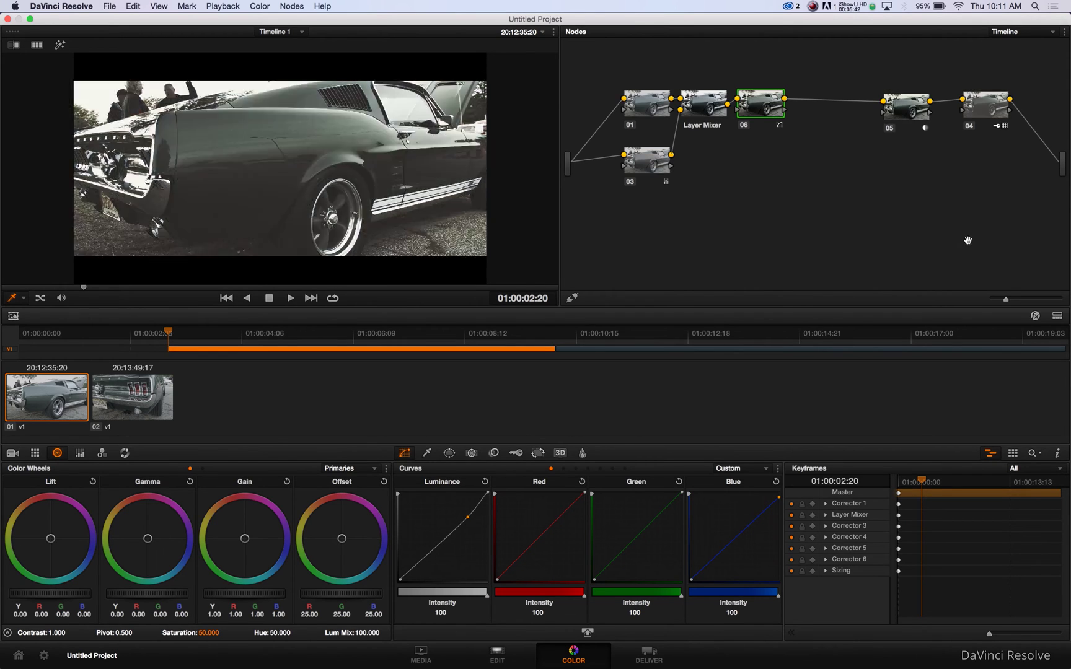
left_click(1057, 316)
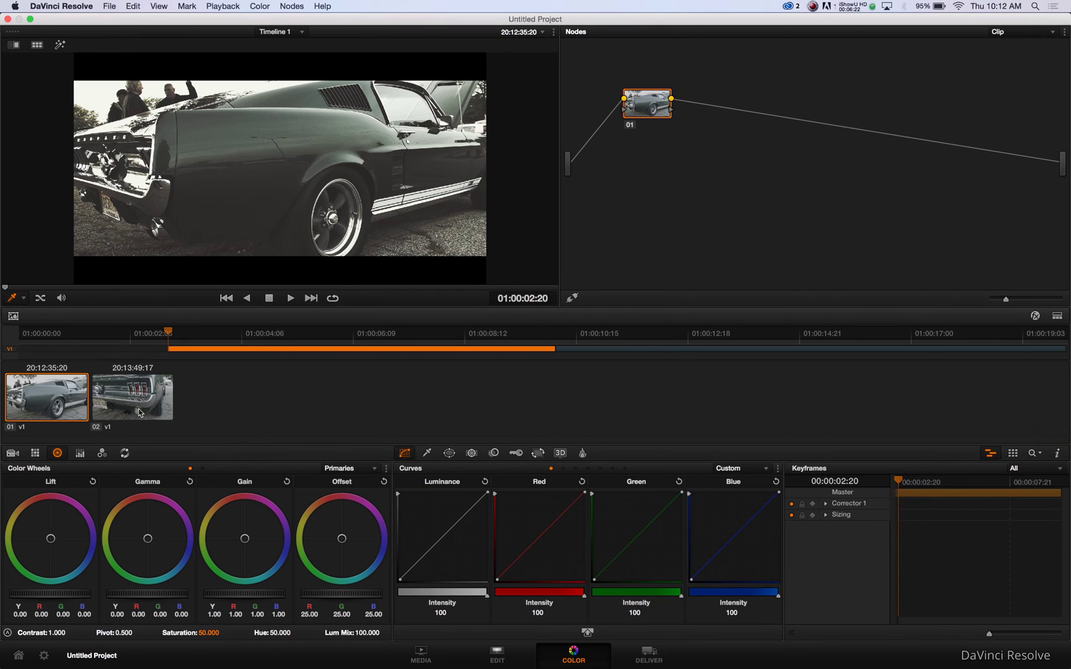
Select the second clip (02), the Mustang tail-light close-up, in the clip strip.
left_click(141, 412)
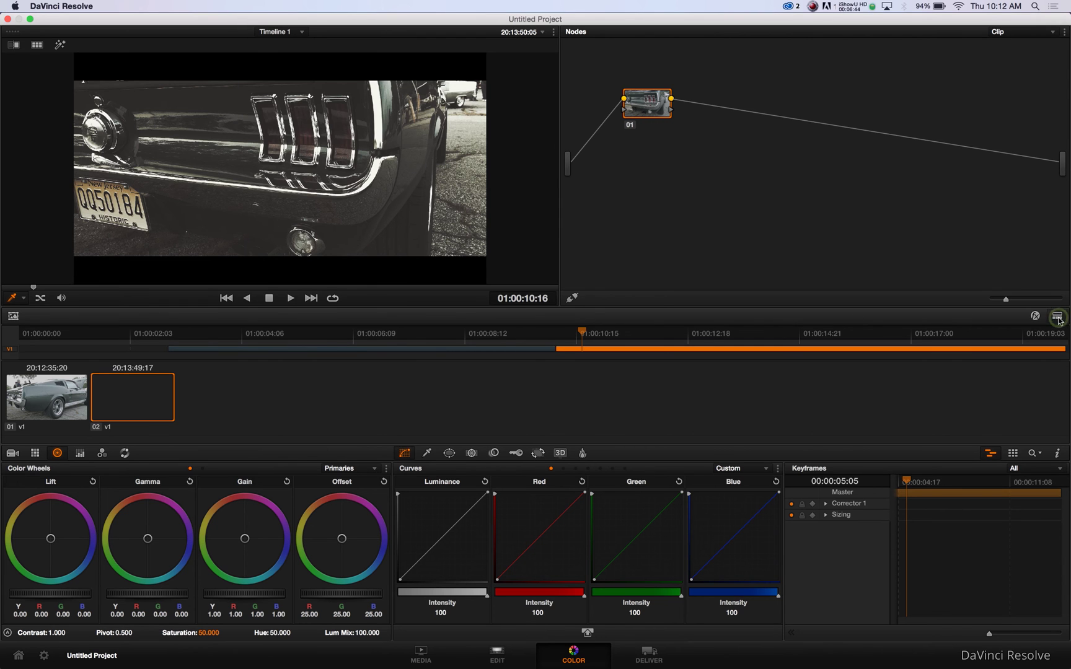
Switch the Nodes panel to Timeline to show Corrector 1, Layer Mixer and Correctors 3–6, with the enlarged viewer.
left_click(1058, 317)
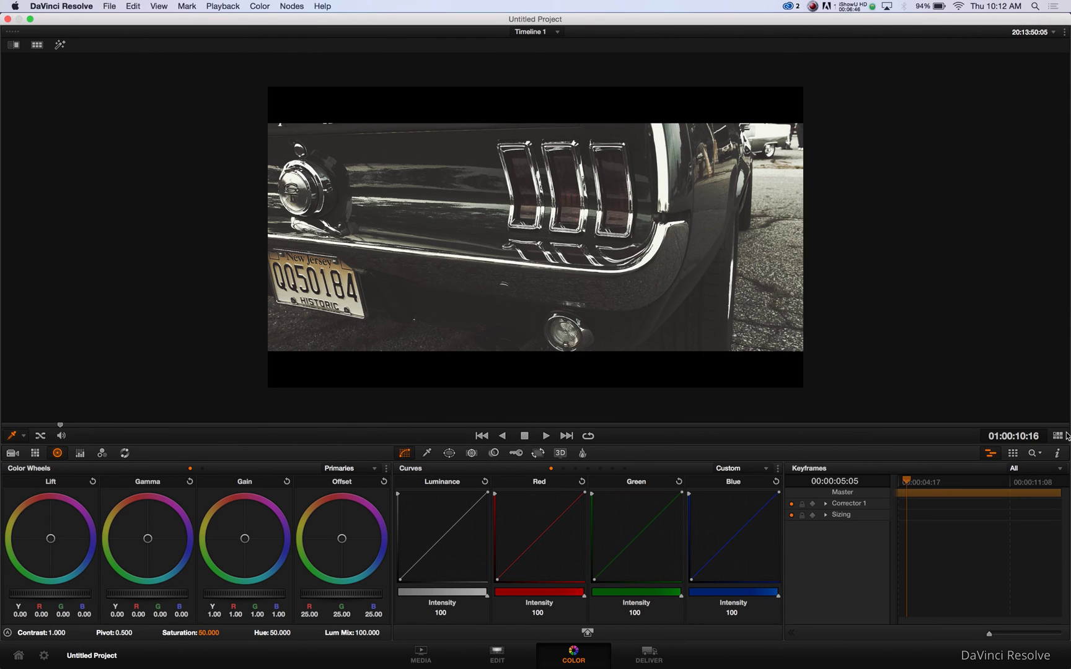
left_click(1058, 437)
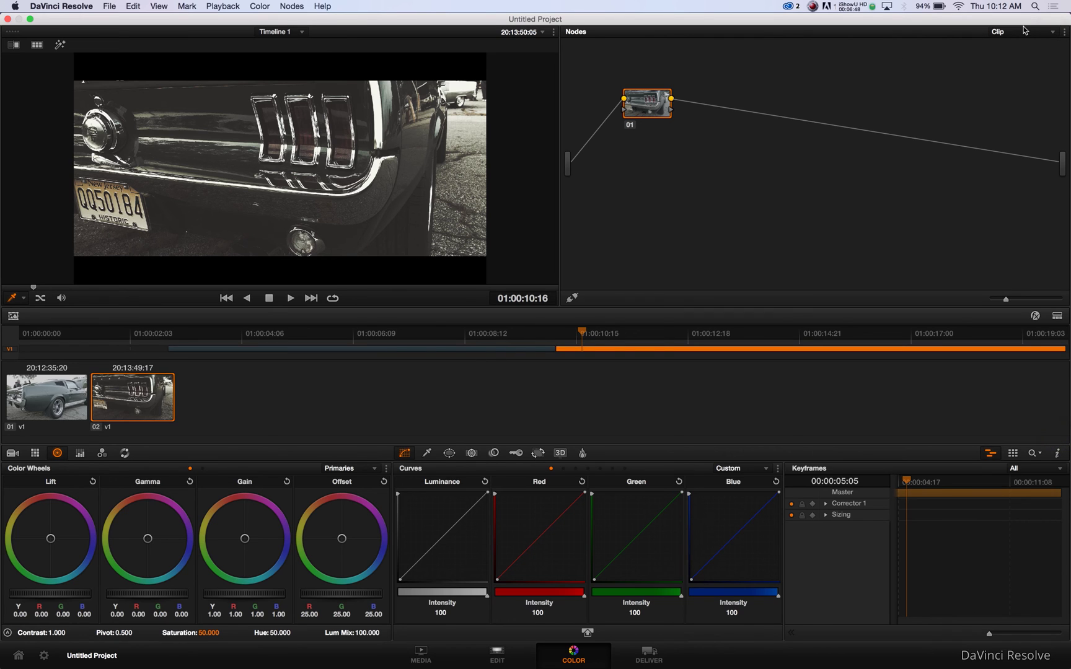
left_click(1022, 31)
left_click(1019, 50)
left_click(1057, 316)
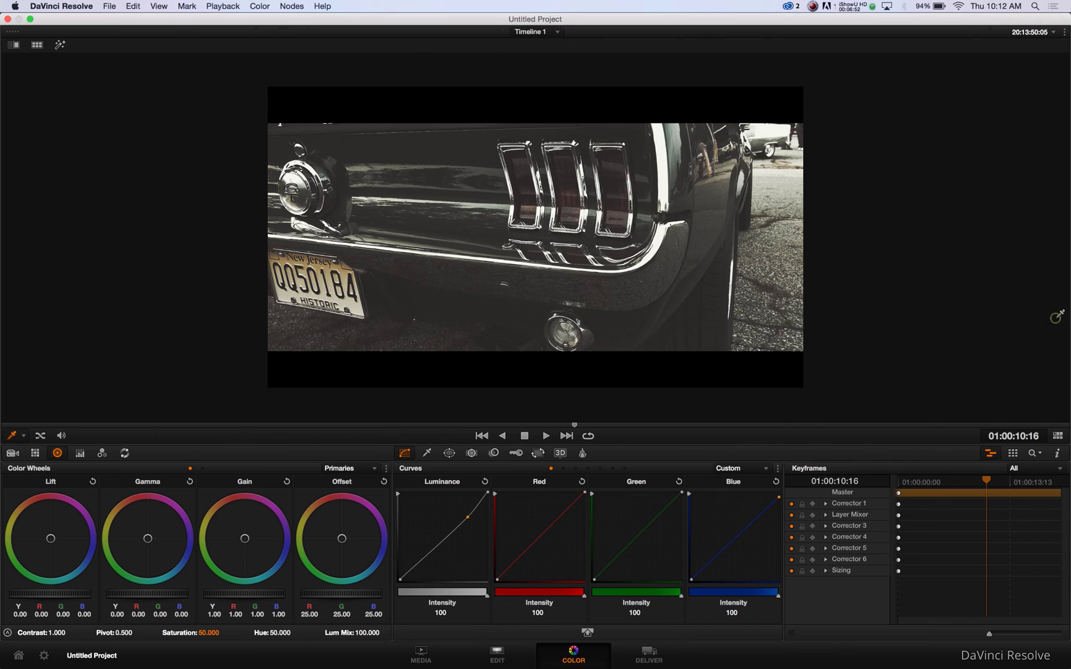